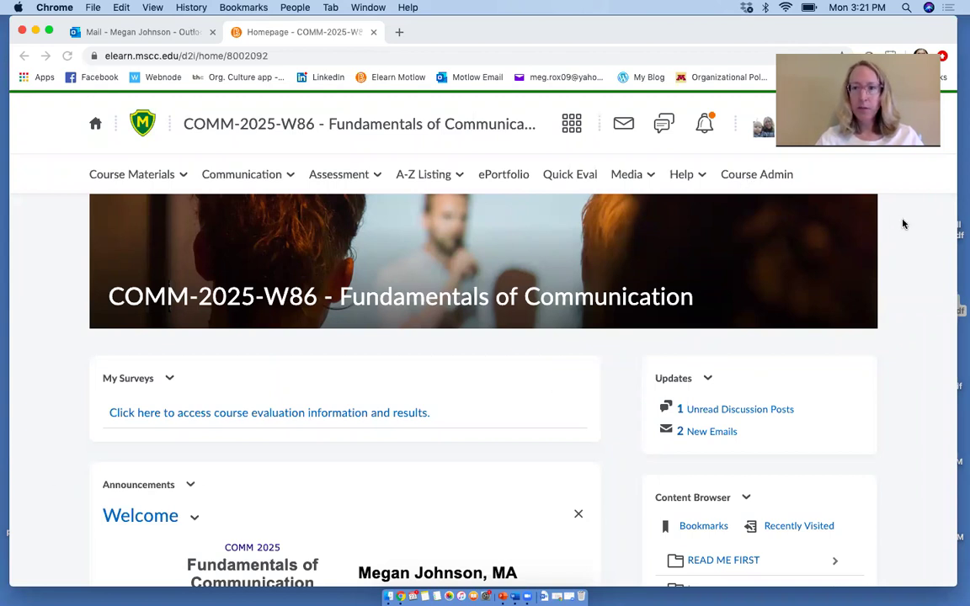
# - Open the Informative Speech Evaluation Form from the rubrics in the course administration area
pyautogui.click(746, 177)
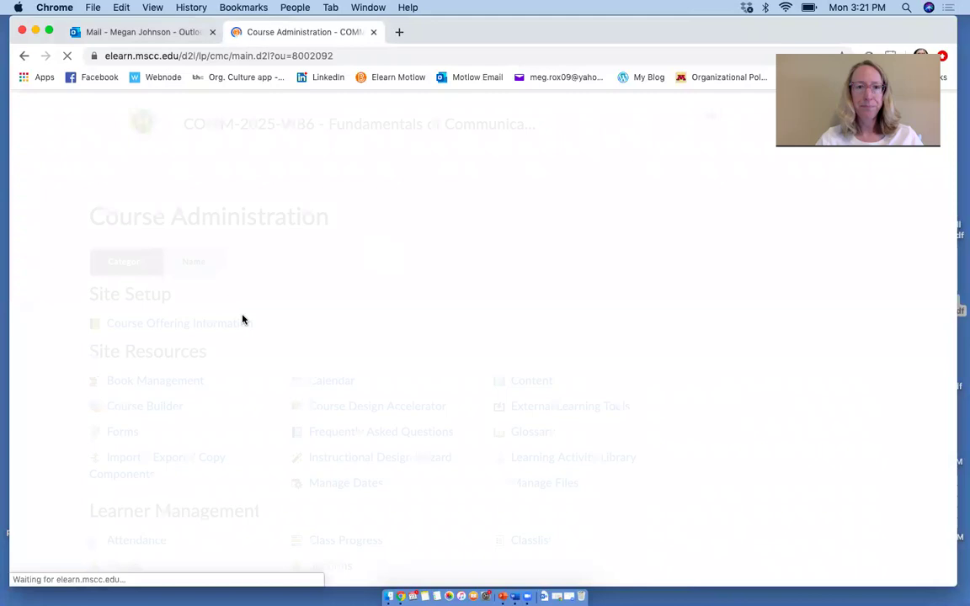
pyautogui.scroll(-5, 76, 501)
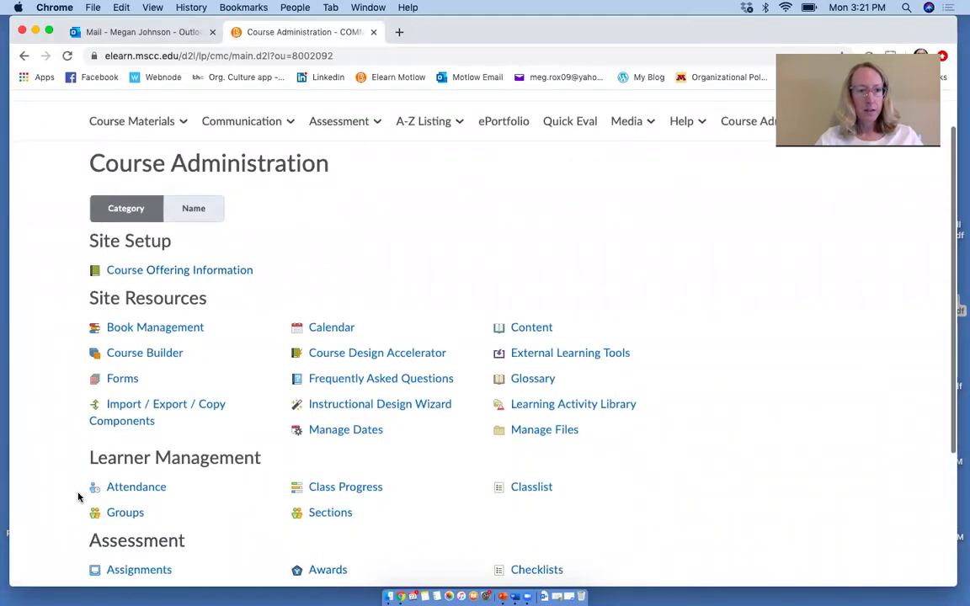
pyautogui.click(124, 424)
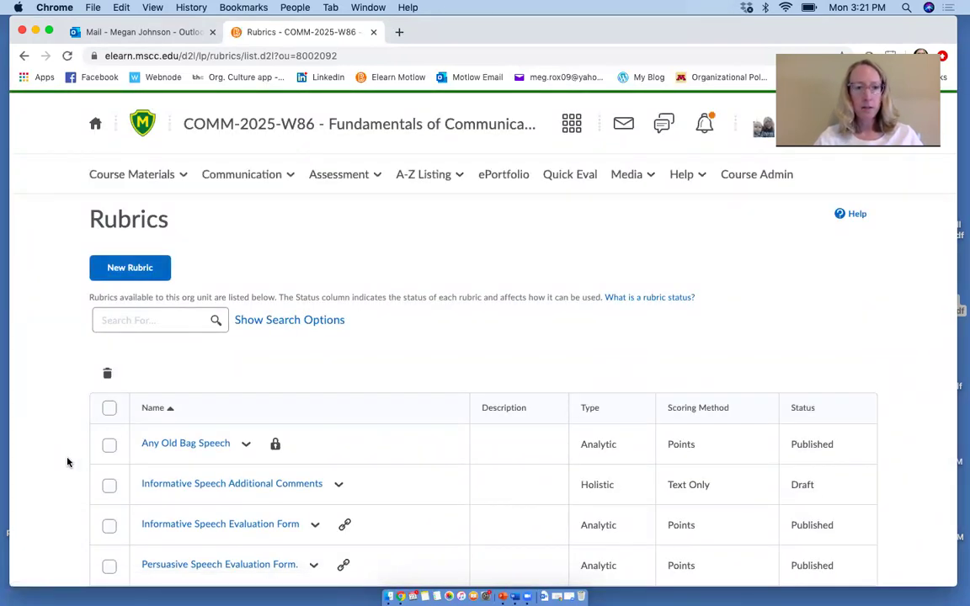
pyautogui.scroll(-3, 68, 462)
pyautogui.scroll(1, 69, 461)
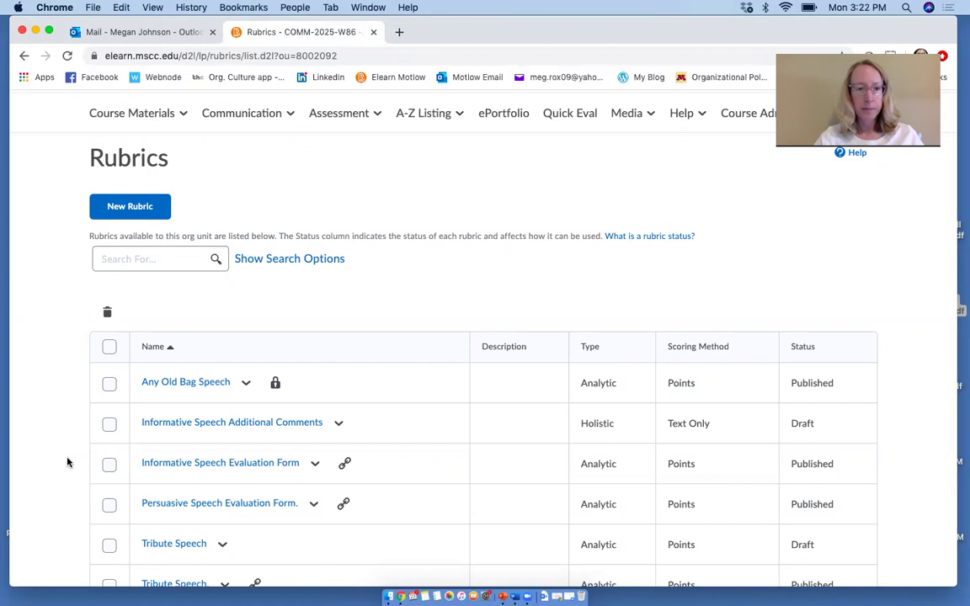
pyautogui.scroll(-2, 68, 462)
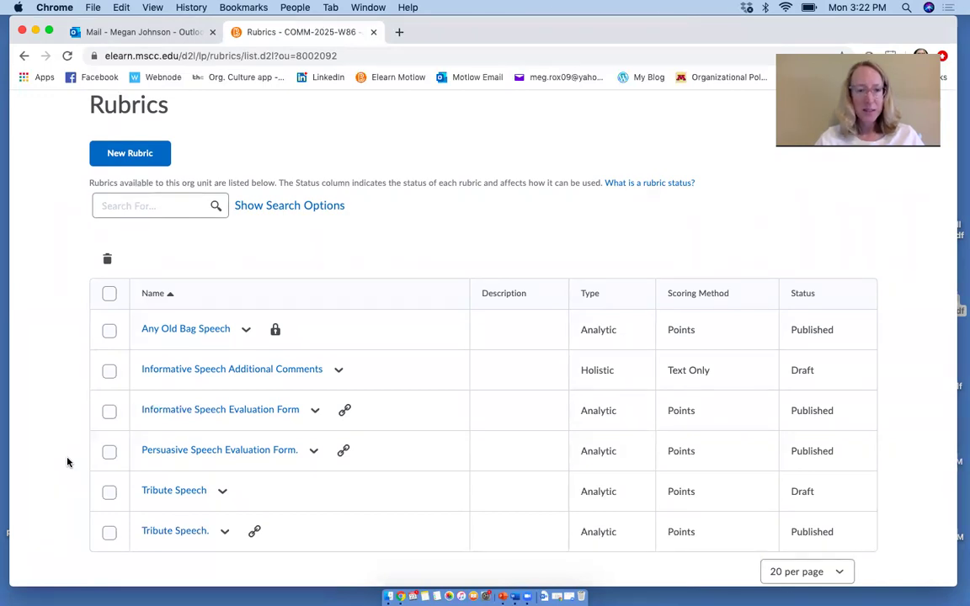
pyautogui.click(201, 413)
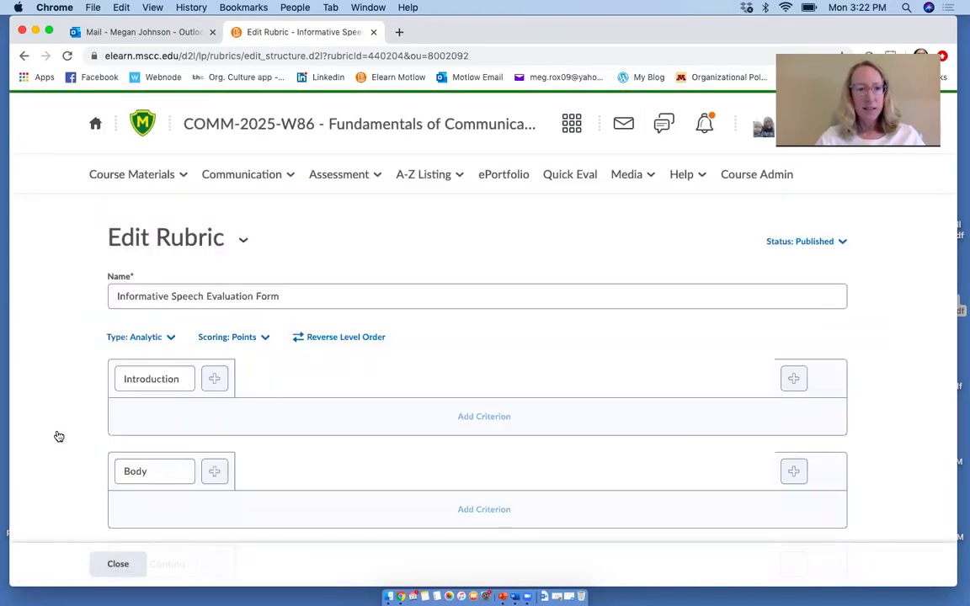
# - Review the rubric's Introduction and Body criteria groups, including their achievement levels, point values and criteria
pyautogui.scroll(-2, 58, 436)
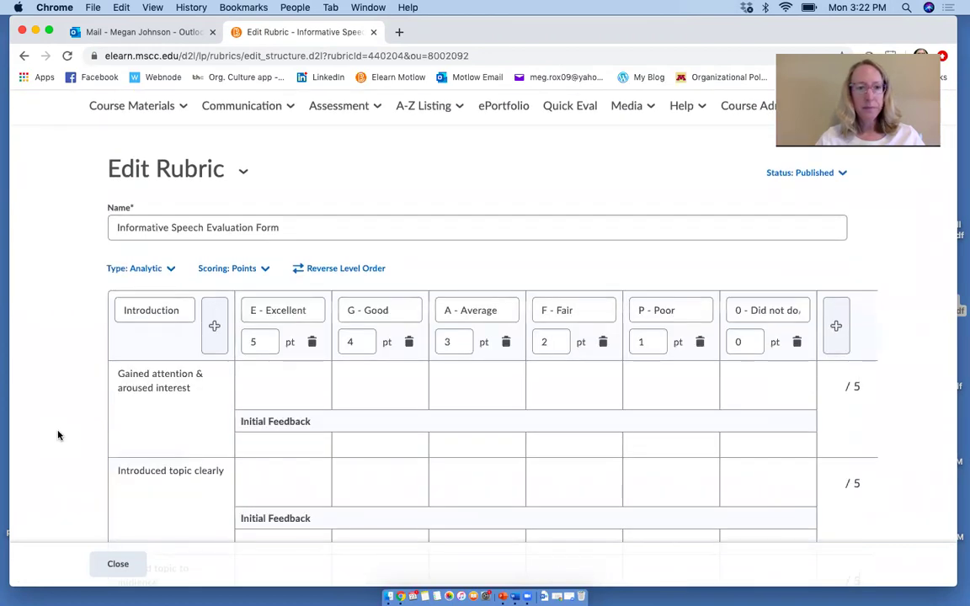
pyautogui.scroll(-2, 58, 436)
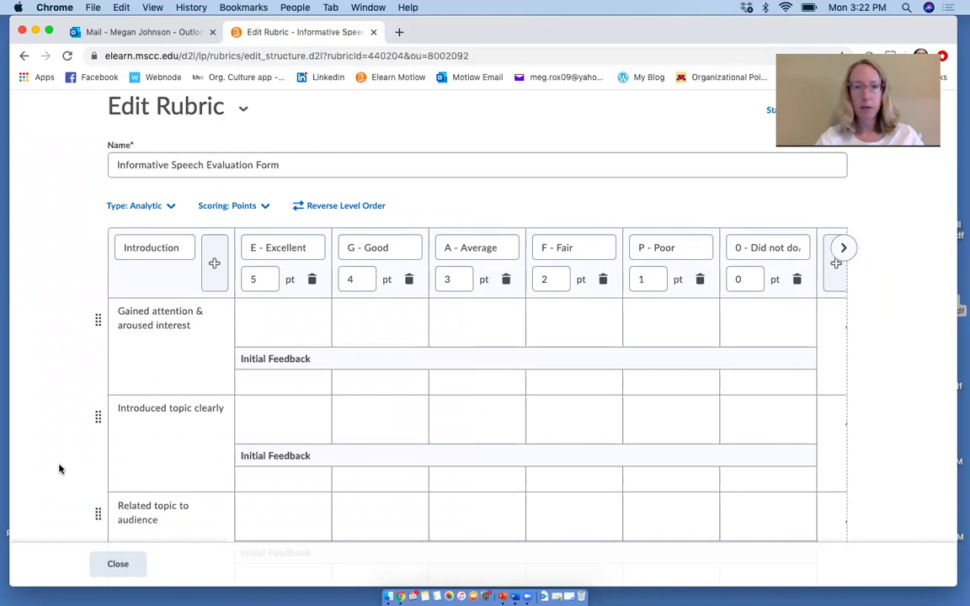
pyautogui.scroll(-3, 59, 469)
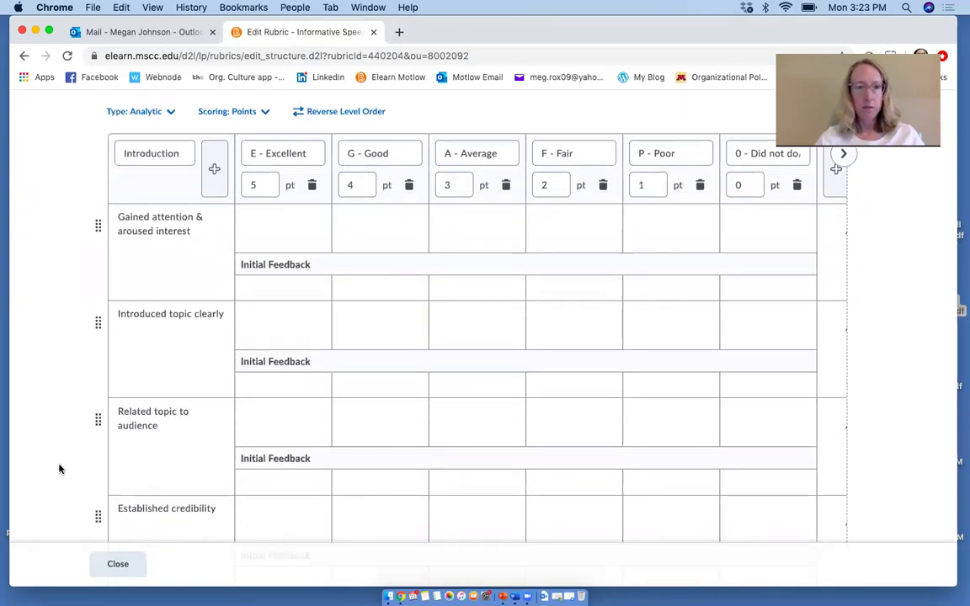
pyautogui.scroll(-7, 59, 469)
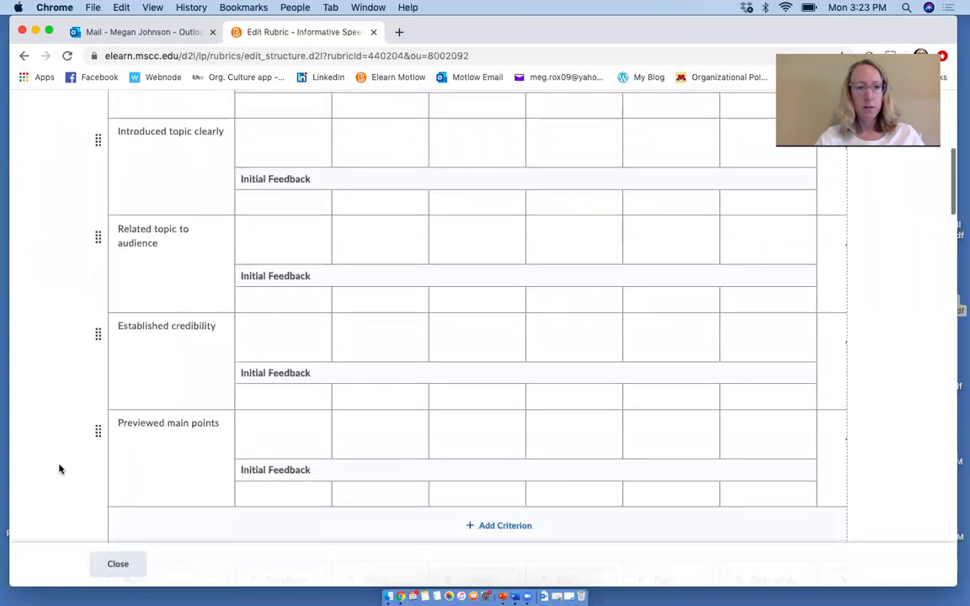
pyautogui.scroll(-7, 59, 469)
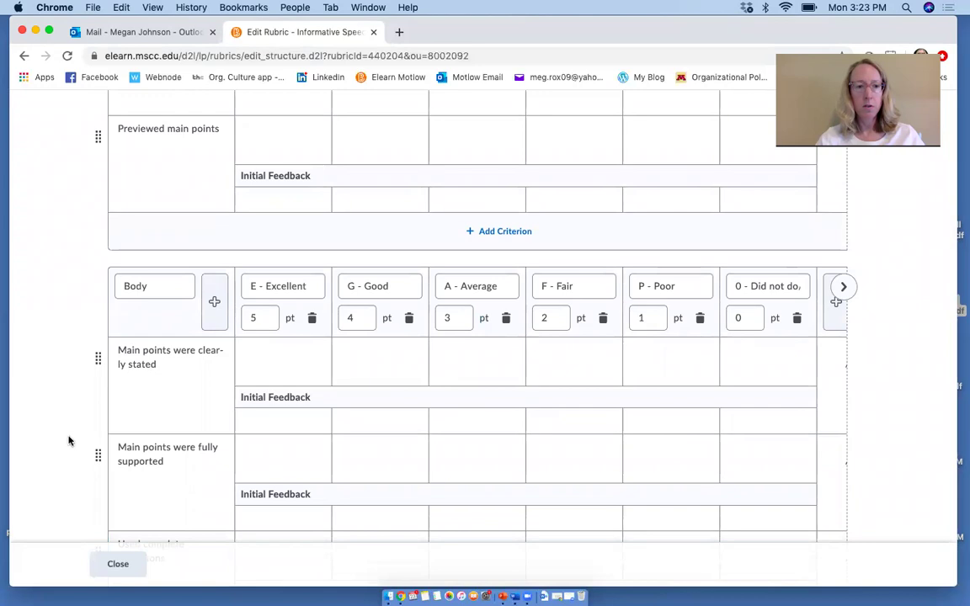
pyautogui.scroll(-1, 64, 441)
pyautogui.scroll(-3, 65, 441)
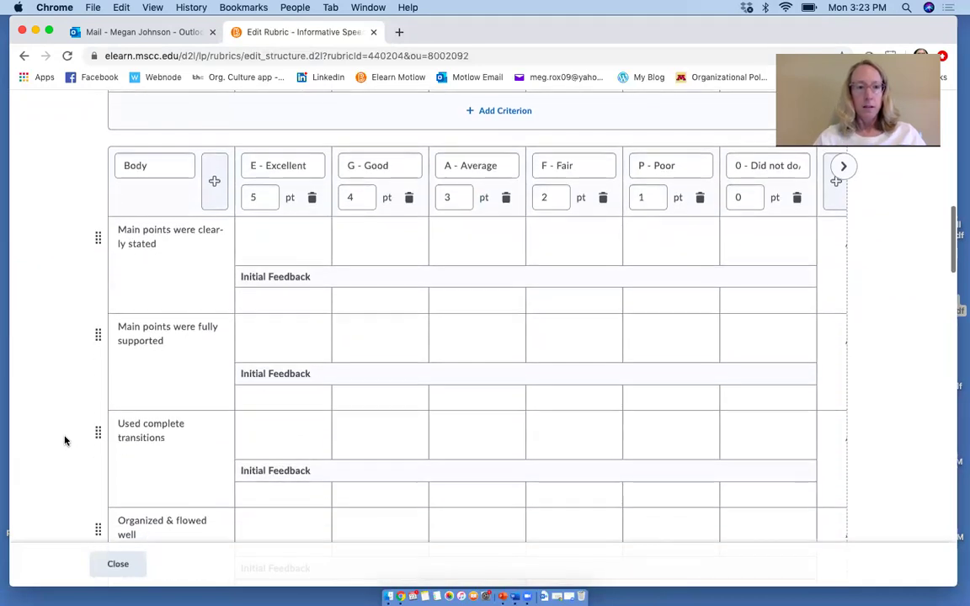
pyautogui.scroll(-1, 65, 440)
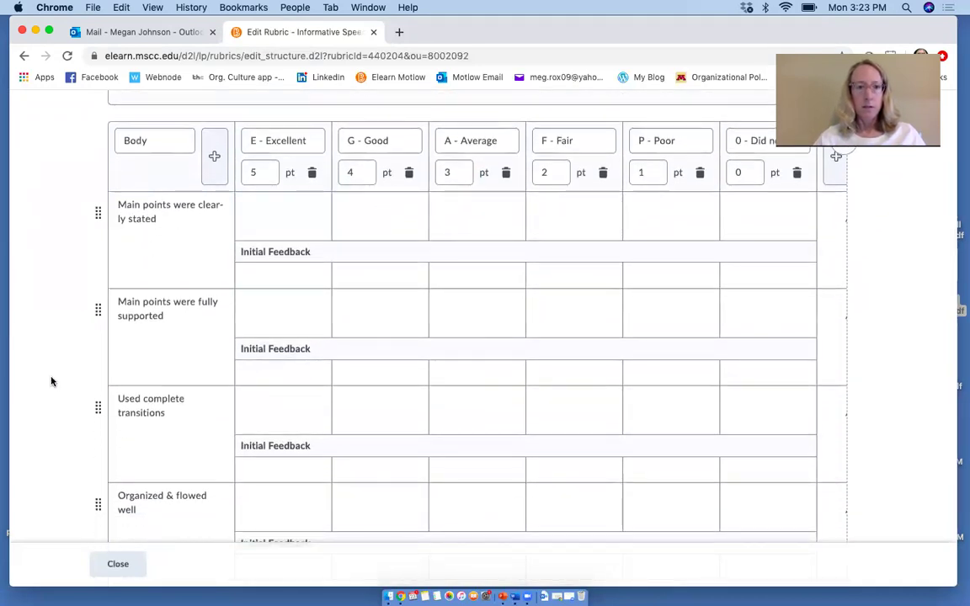
pyautogui.scroll(-6, 63, 398)
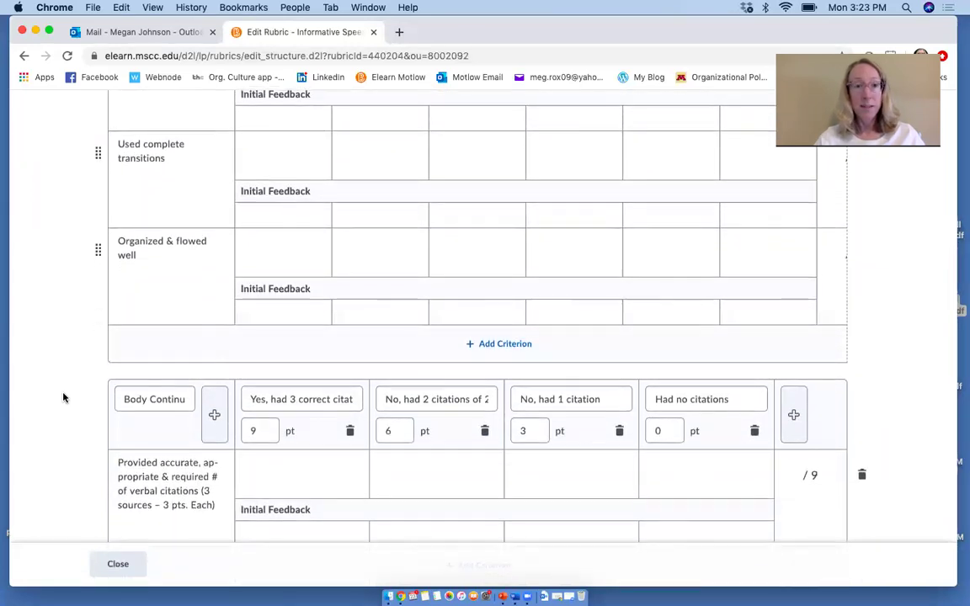
pyautogui.scroll(-4, 63, 397)
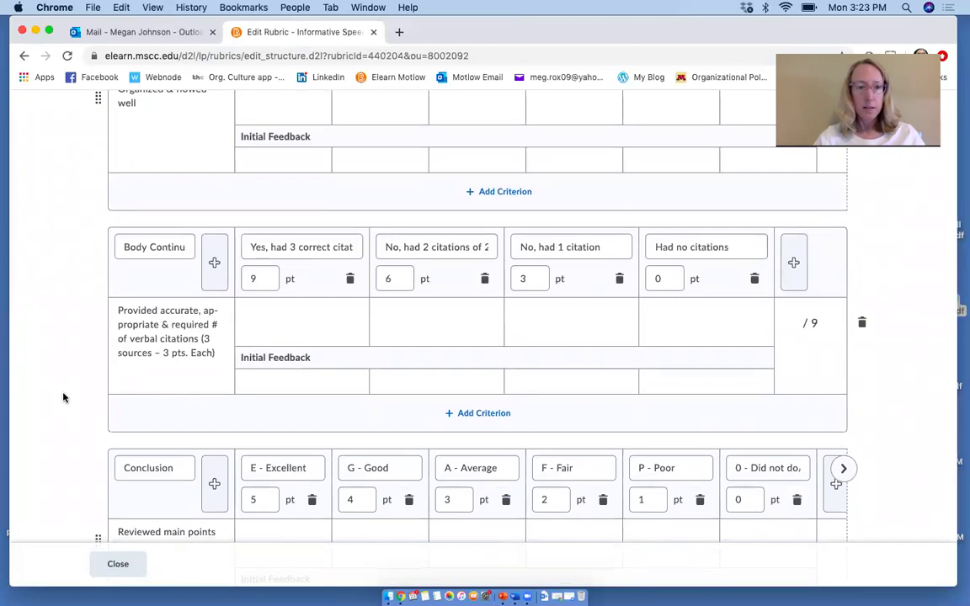
pyautogui.scroll(-2, 63, 397)
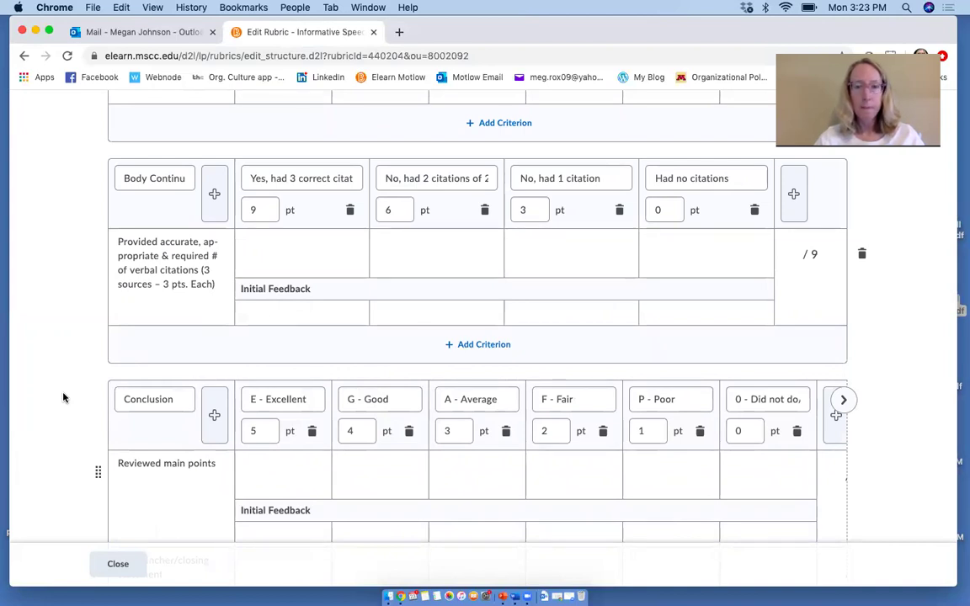
# - Examine the verbal citations criterion in the continued Body group, comparing its level names with their point values
pyautogui.click(153, 279)
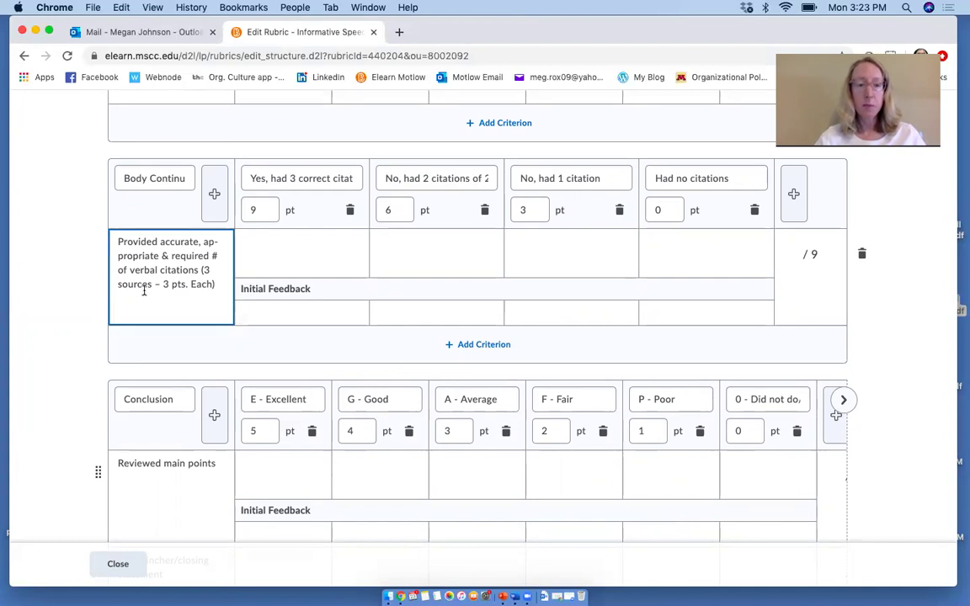
pyautogui.click(334, 262)
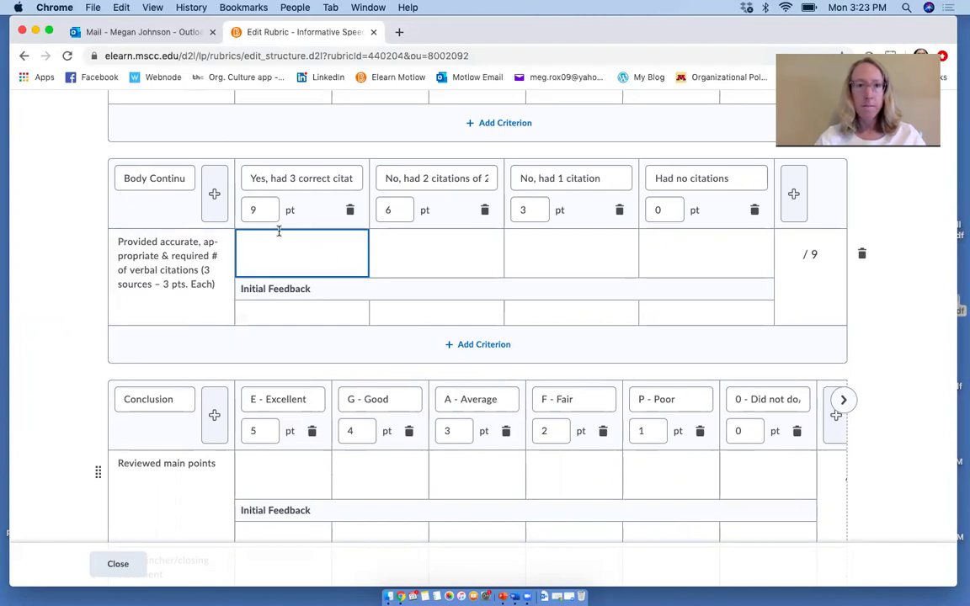
pyautogui.click(186, 230)
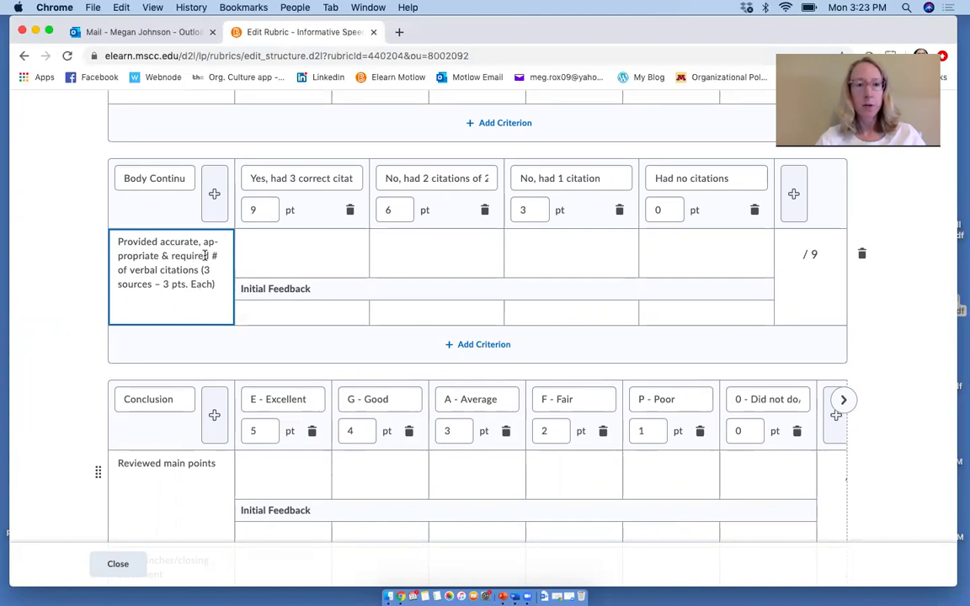
pyautogui.click(290, 178)
pyautogui.click(182, 287)
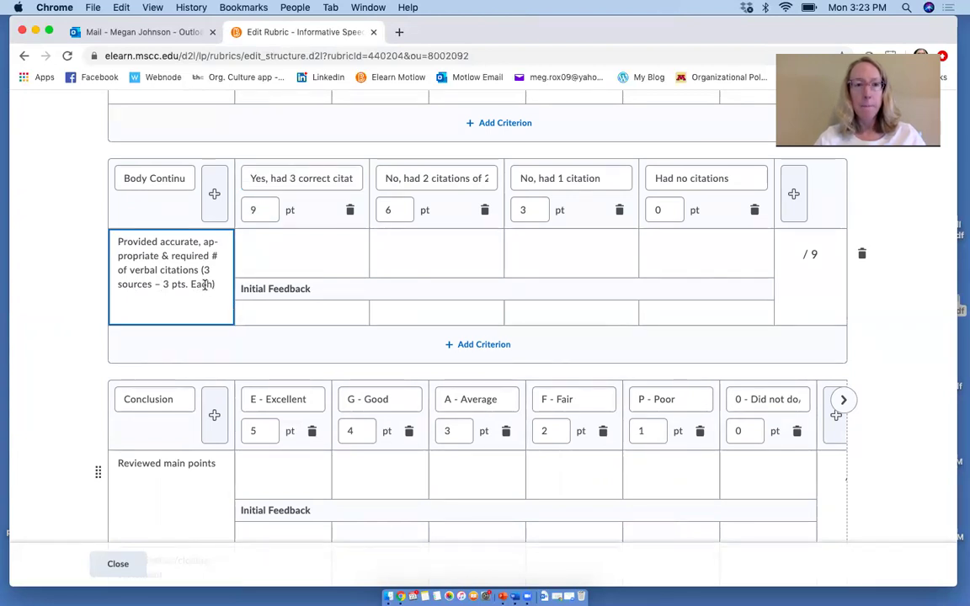
pyautogui.click(295, 179)
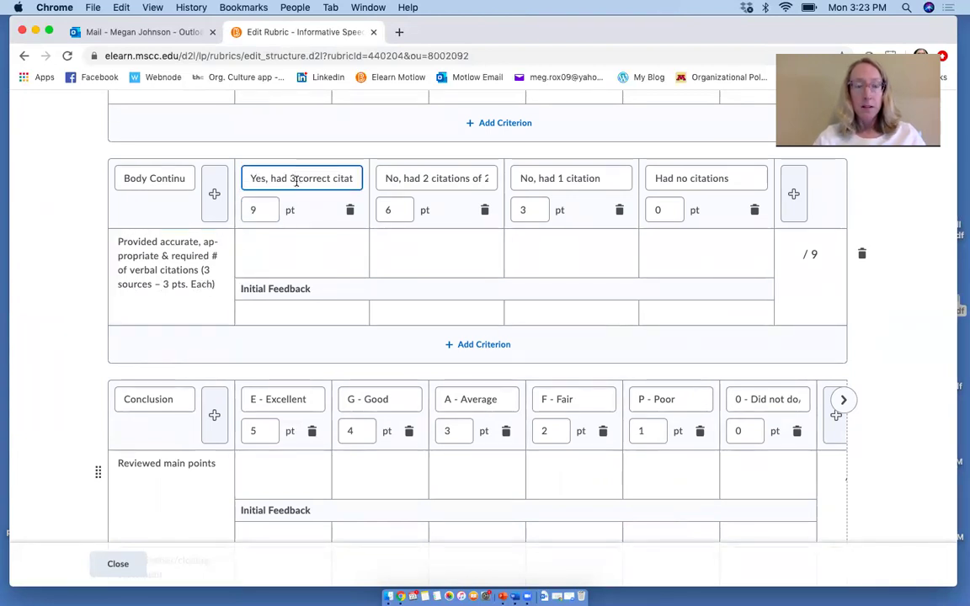
pyautogui.click(257, 209)
pyautogui.click(282, 179)
pyautogui.click(443, 178)
pyautogui.click(399, 210)
pyautogui.click(452, 179)
pyautogui.click(401, 209)
pyautogui.click(583, 193)
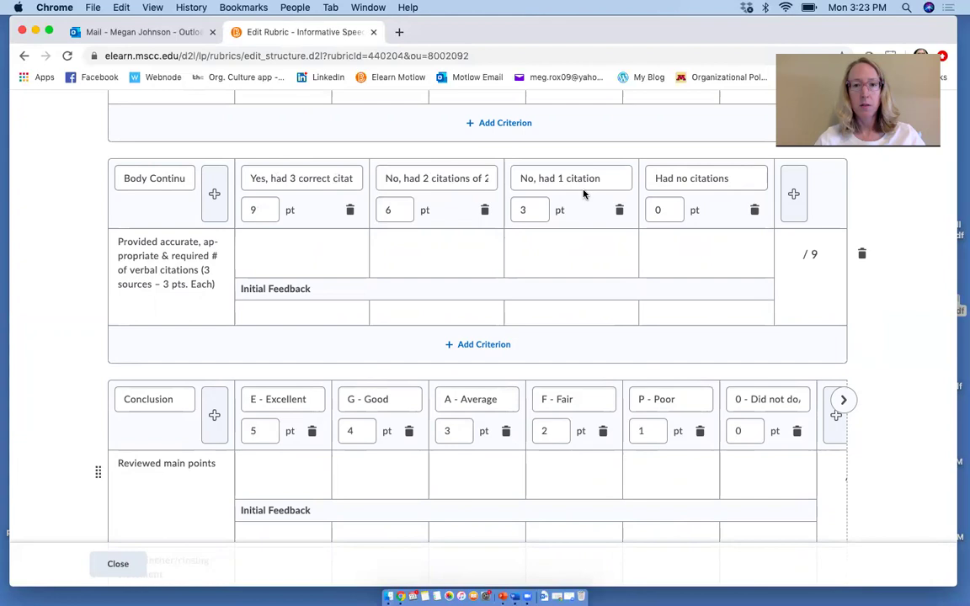
# - Review the Conclusion, Delivery, Overall and final Criteria groups down to the rubric total, and close the rubric
pyautogui.scroll(-5, 72, 440)
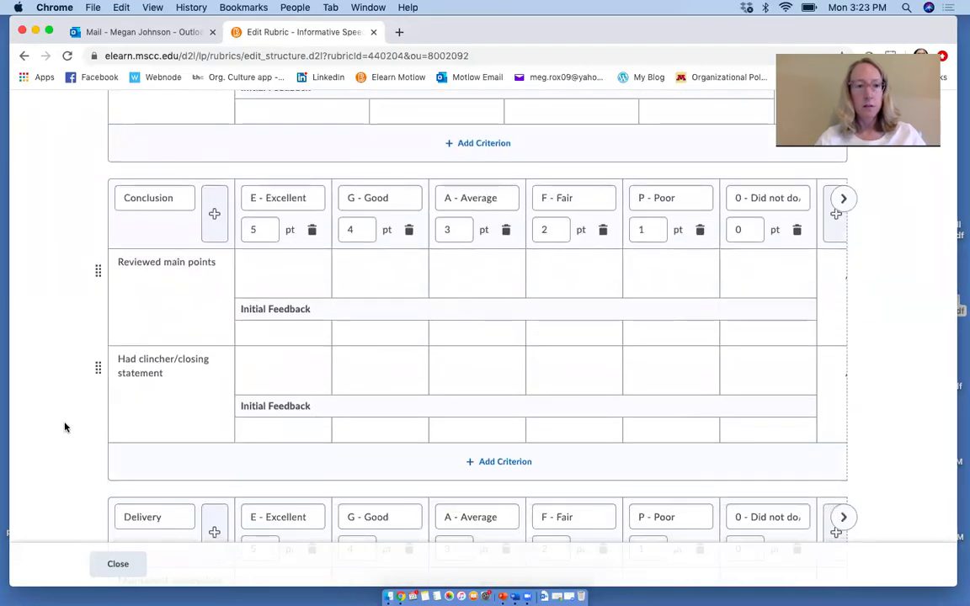
pyautogui.scroll(-2, 65, 427)
pyautogui.scroll(-8, 65, 427)
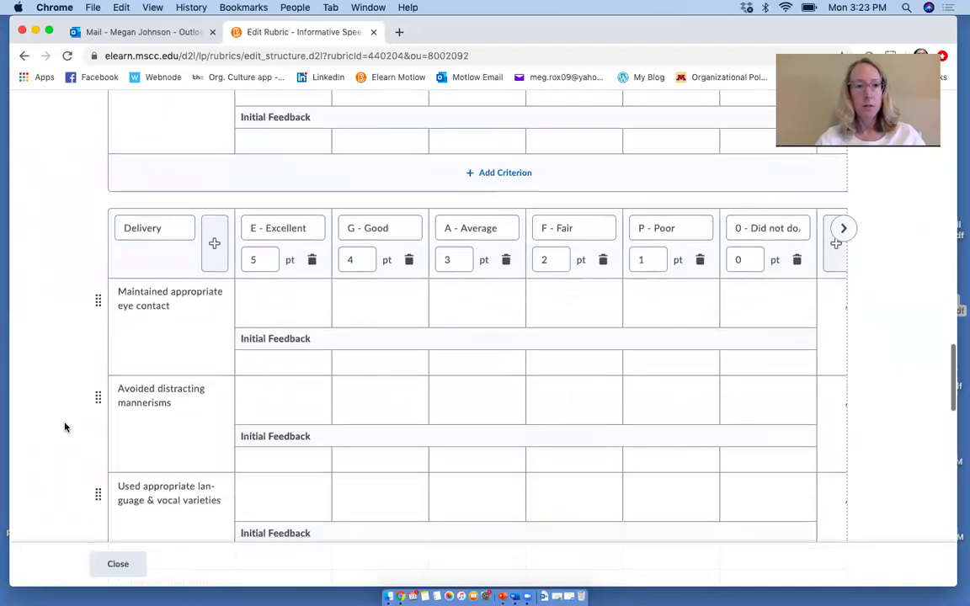
pyautogui.scroll(-12, 65, 427)
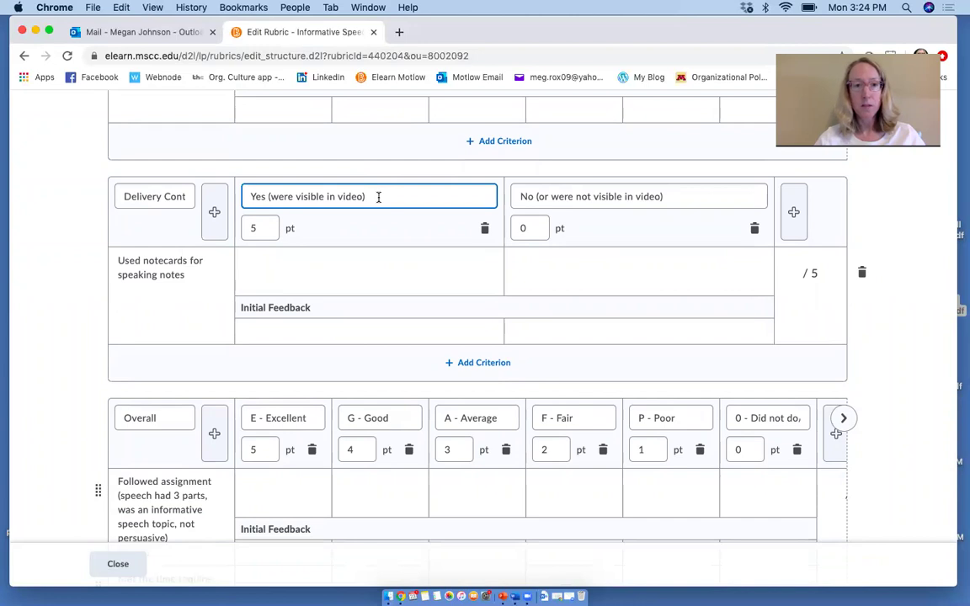
pyautogui.scroll(-4, 75, 381)
pyautogui.scroll(-3, 74, 380)
pyautogui.scroll(-1, 75, 380)
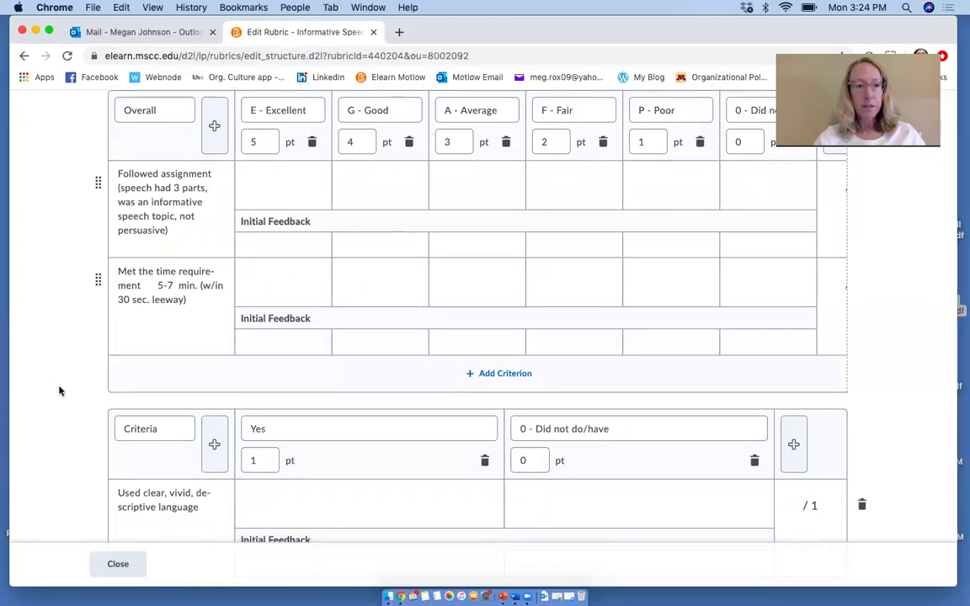
pyautogui.scroll(-5, 65, 396)
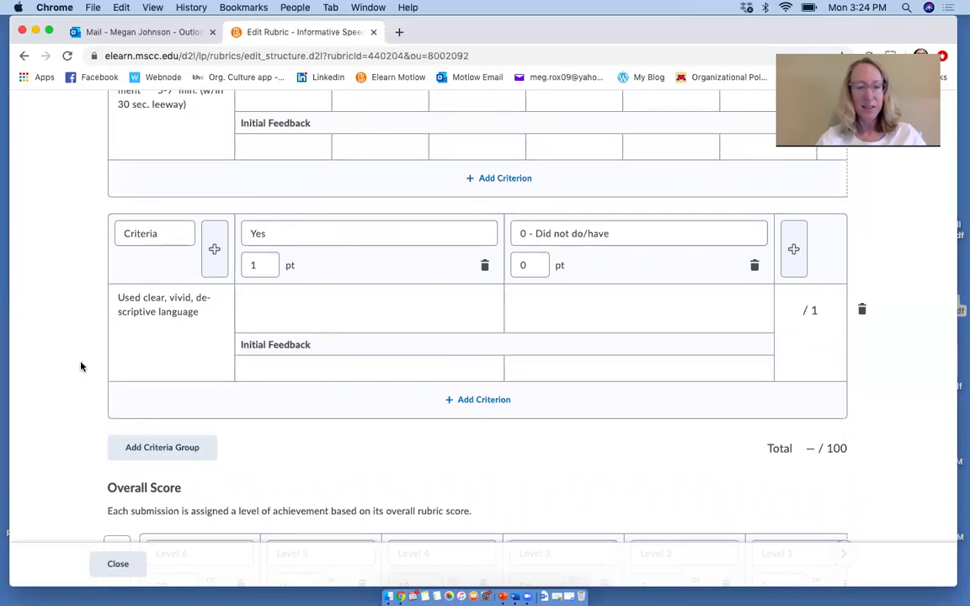
pyautogui.scroll(20, 81, 366)
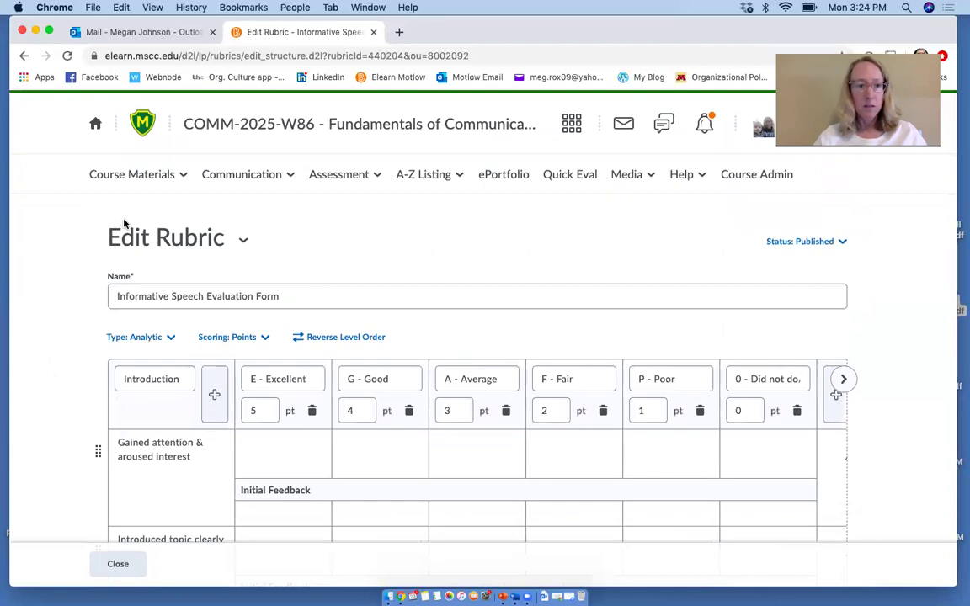
pyautogui.click(110, 573)
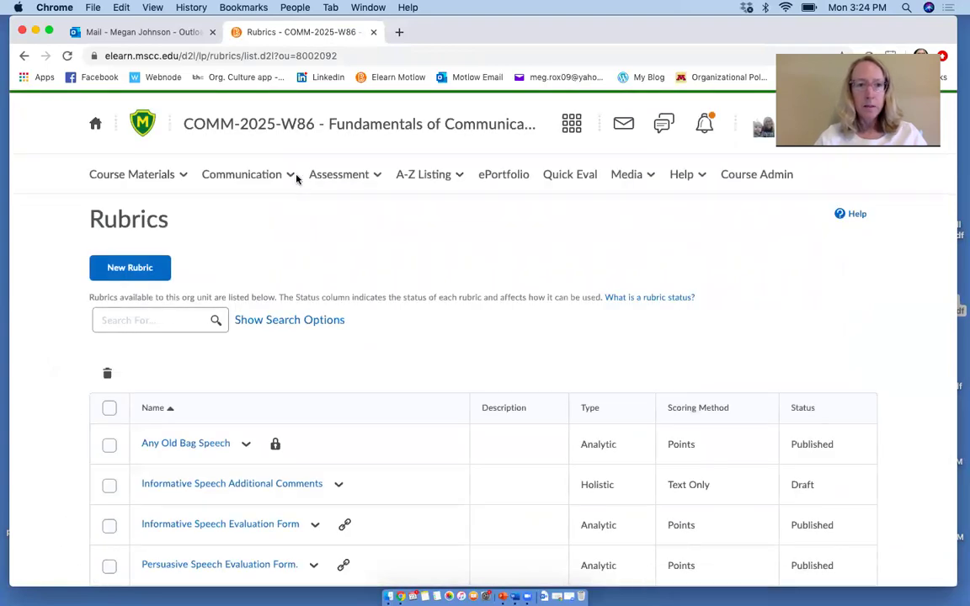
# - Open the discussion topic "Informative Speech - Due 3/29" from the course discussions for editing
pyautogui.click(290, 178)
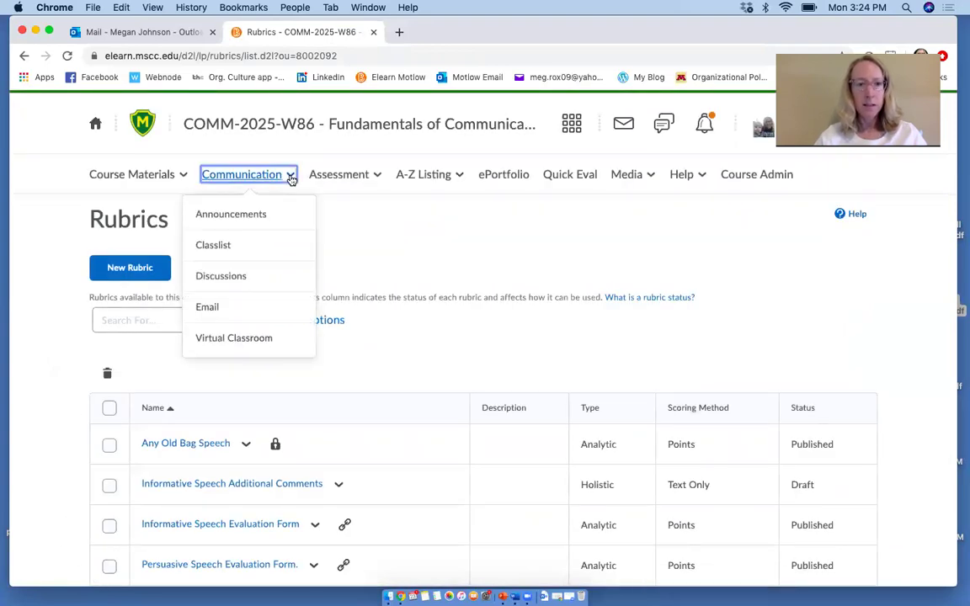
pyautogui.click(257, 278)
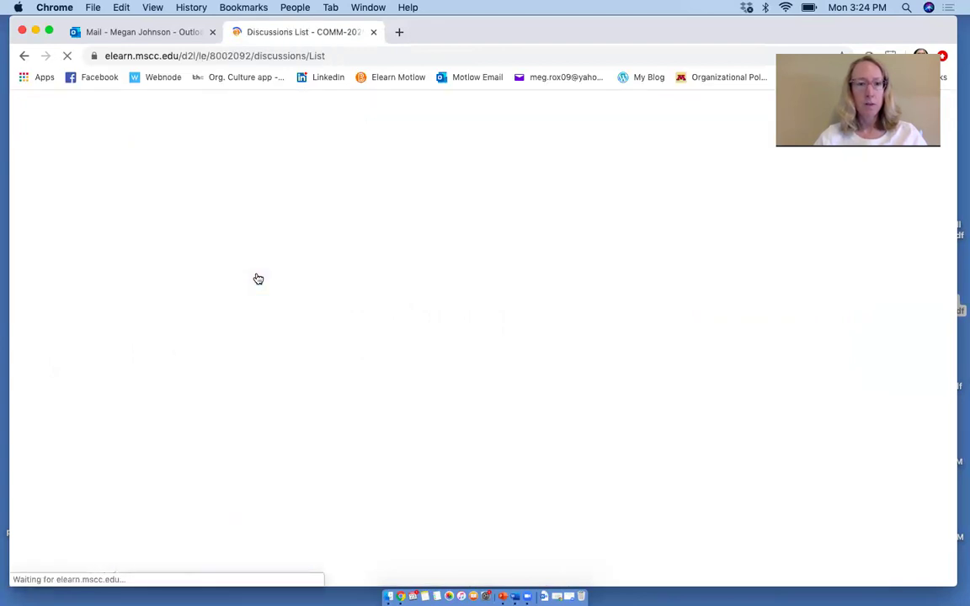
pyautogui.scroll(-15, 50, 506)
pyautogui.scroll(-15, 50, 506)
pyautogui.scroll(-10, 50, 506)
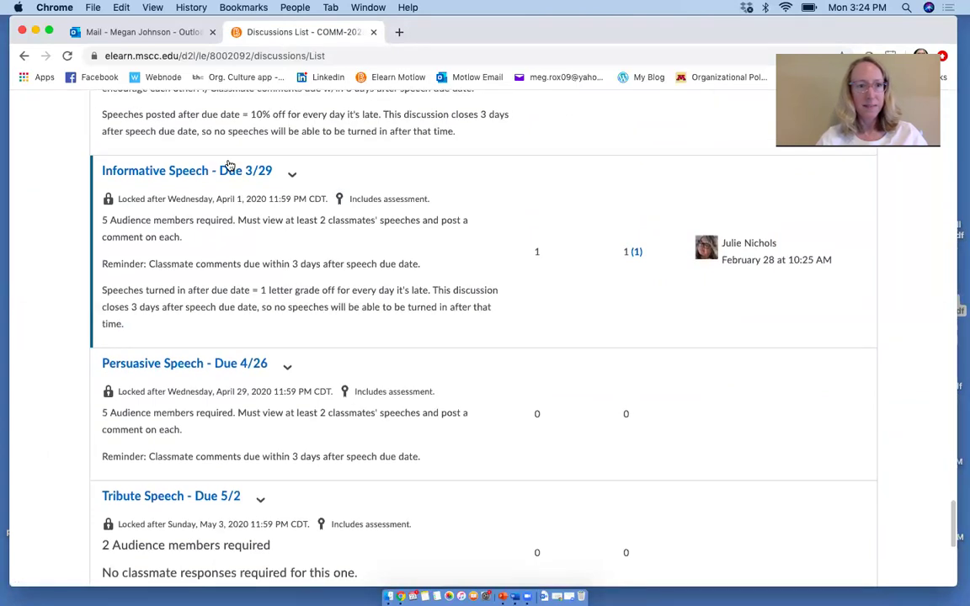
pyautogui.click(237, 173)
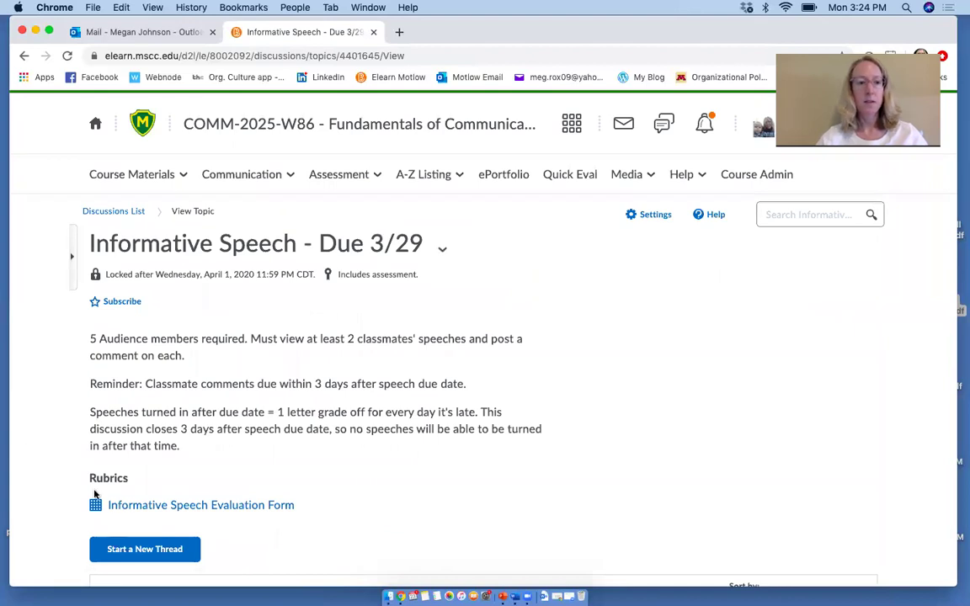
pyautogui.click(443, 252)
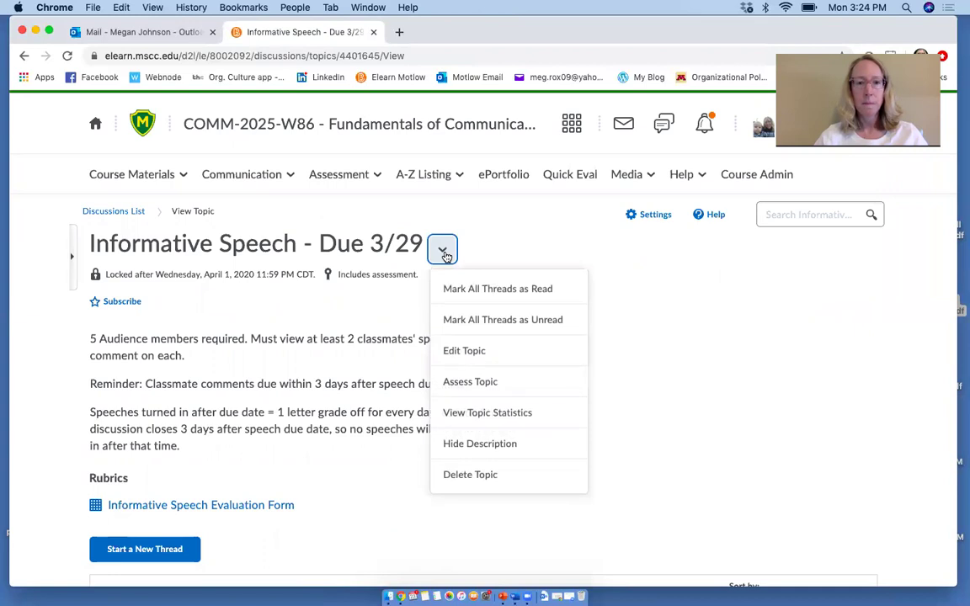
pyautogui.click(466, 351)
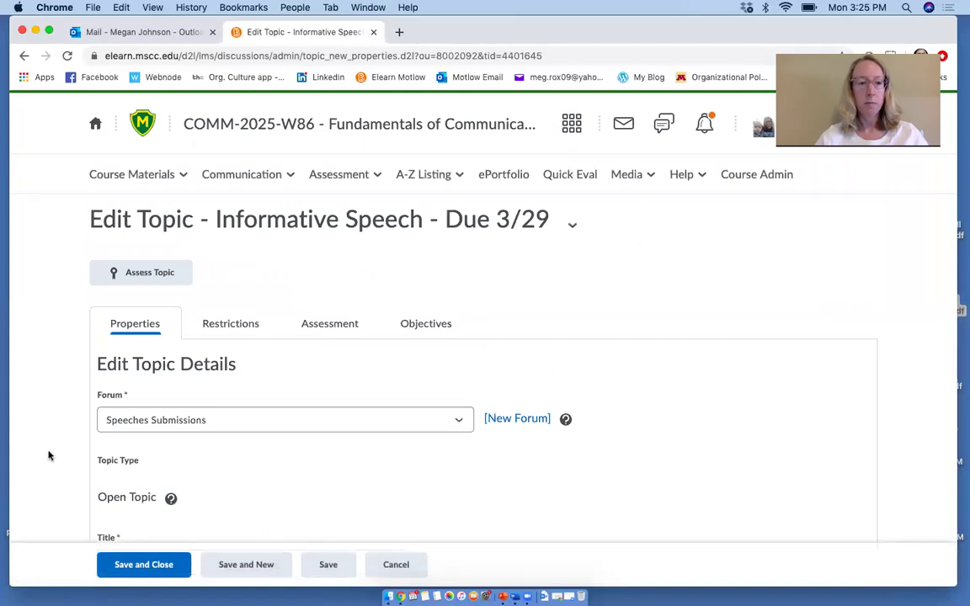
# - Open the topic's assessment settings and check its grade item, score and attached rubric
pyautogui.scroll(-2, 59, 465)
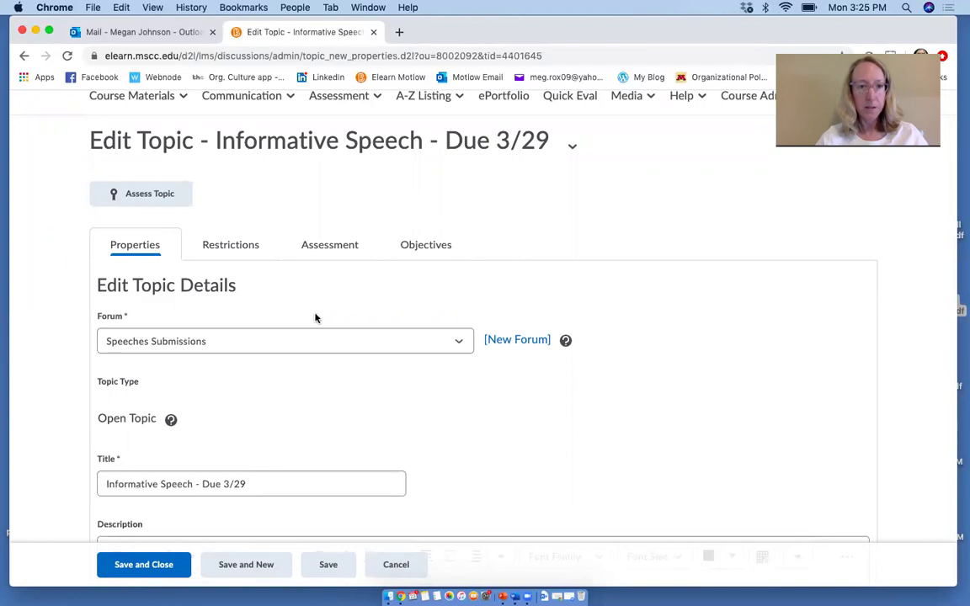
pyautogui.scroll(-1, 342, 244)
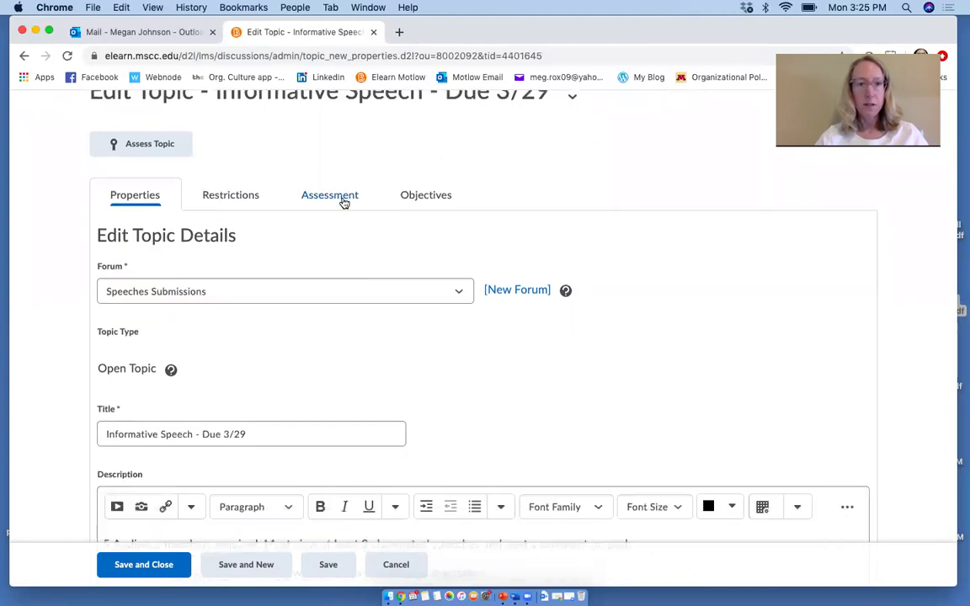
pyautogui.scroll(1, 381, 201)
pyautogui.scroll(1, 382, 200)
pyautogui.click(333, 251)
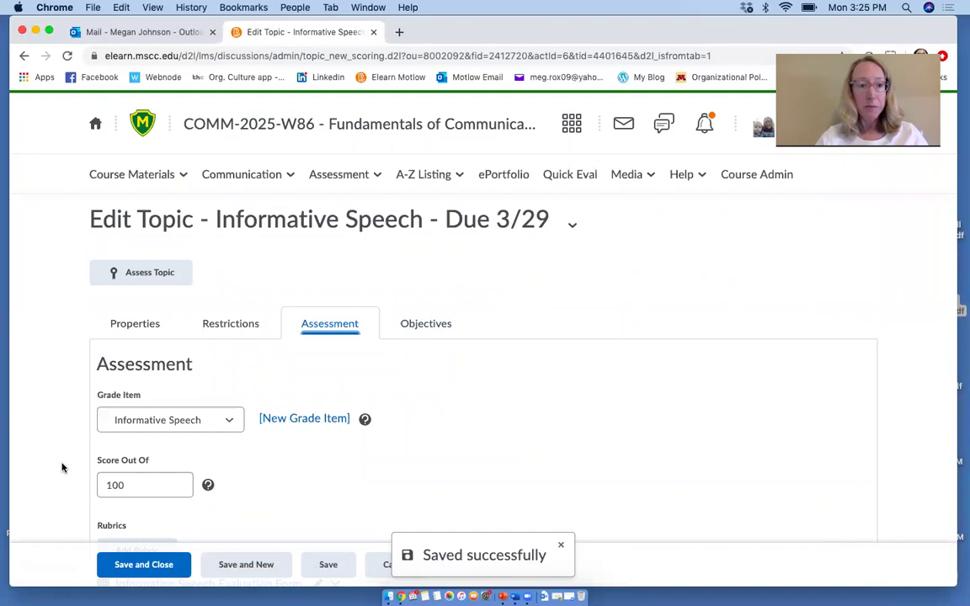
pyautogui.scroll(-5, 62, 468)
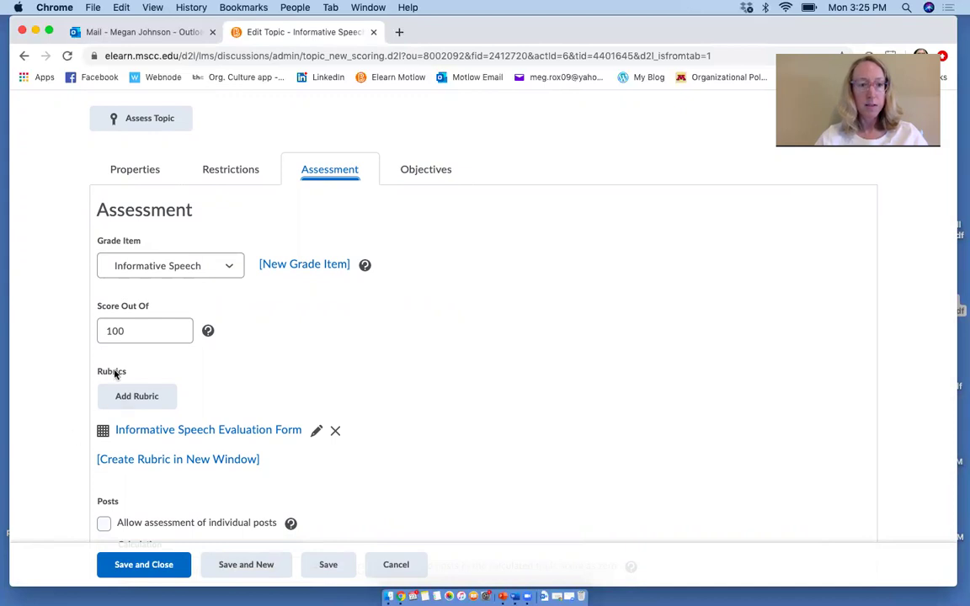
# - Review the rubrics available to attach to the topic, add none, and cancel editing the topic
pyautogui.click(132, 405)
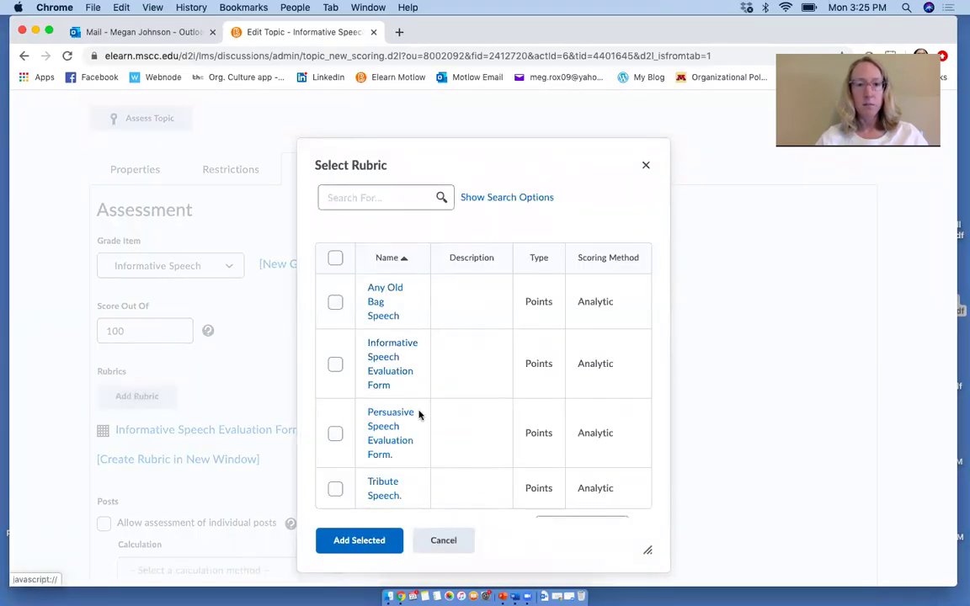
pyautogui.scroll(-2, 477, 412)
pyautogui.scroll(2, 476, 415)
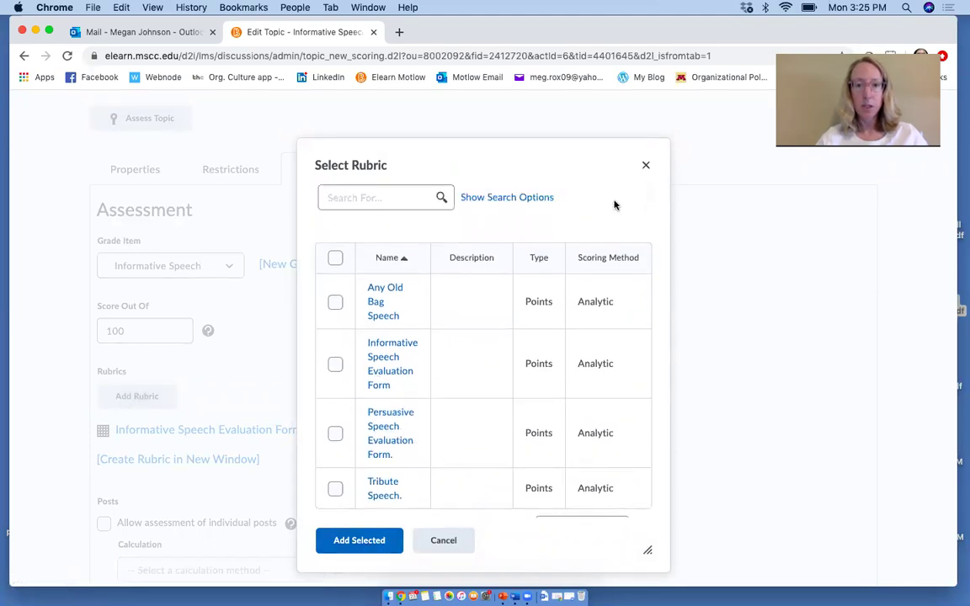
pyautogui.click(646, 168)
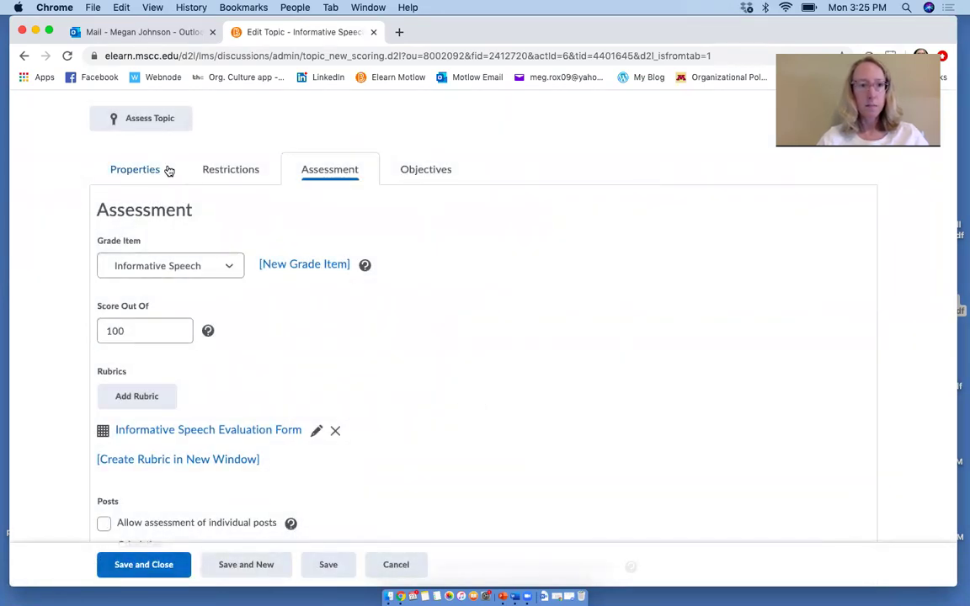
pyautogui.click(397, 570)
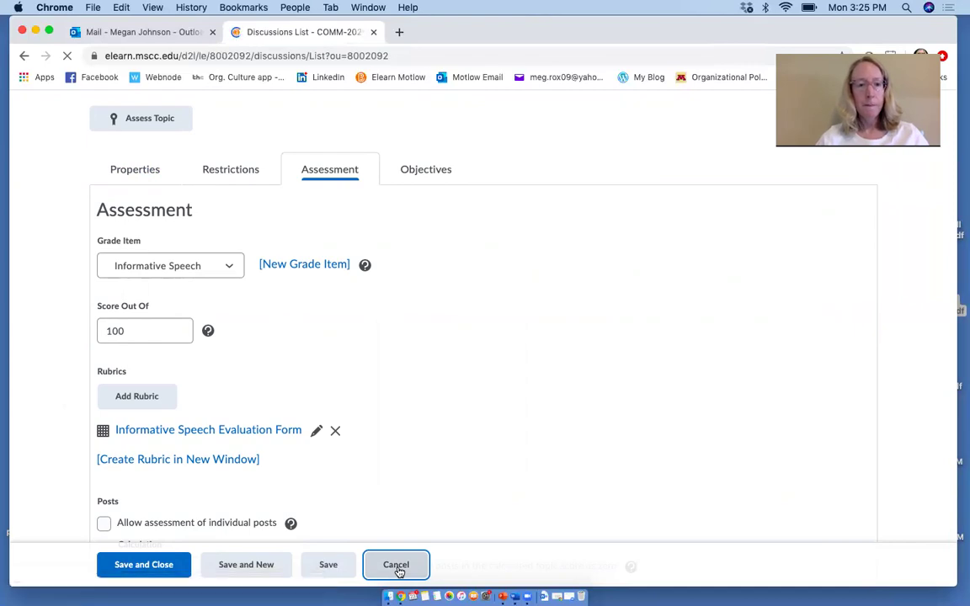
# - Open the "Informative Speech - Due 3/29" topic from the discussions list and view its instructions and rubric
pyautogui.scroll(-15, 63, 510)
pyautogui.scroll(-20, 63, 510)
pyautogui.scroll(-5, 63, 510)
pyautogui.click(208, 413)
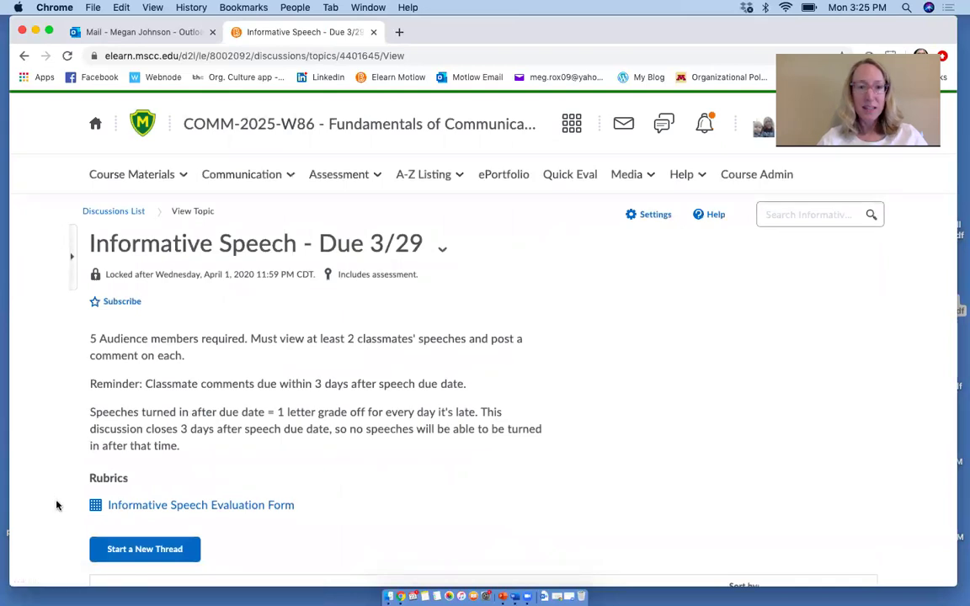
pyautogui.scroll(-4, 57, 505)
pyautogui.scroll(4, 56, 505)
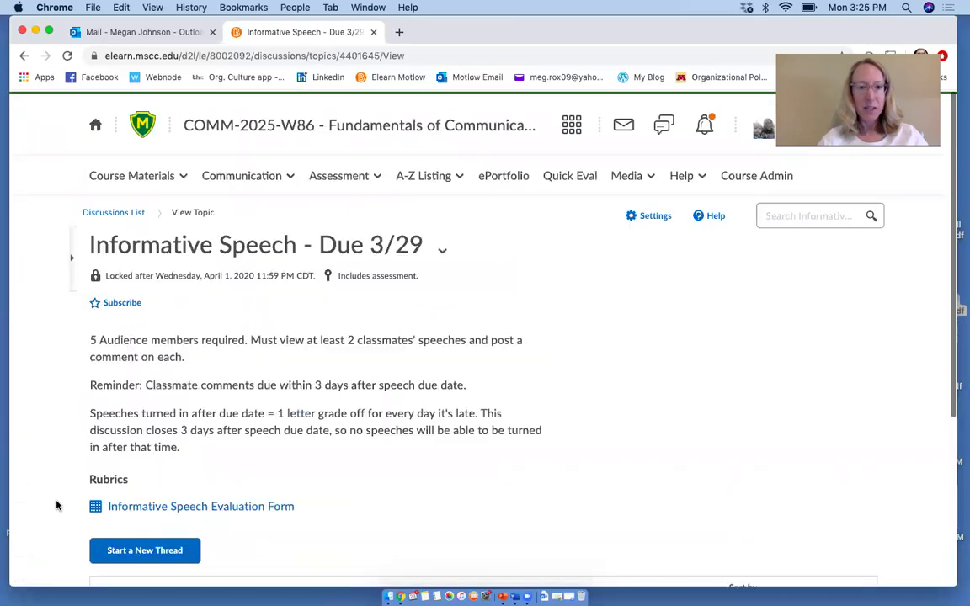
# - Start assessing the topic, open the Topic Score evaluation of the student with a posted speech, and widen its window to show the whole rubric
pyautogui.click(443, 250)
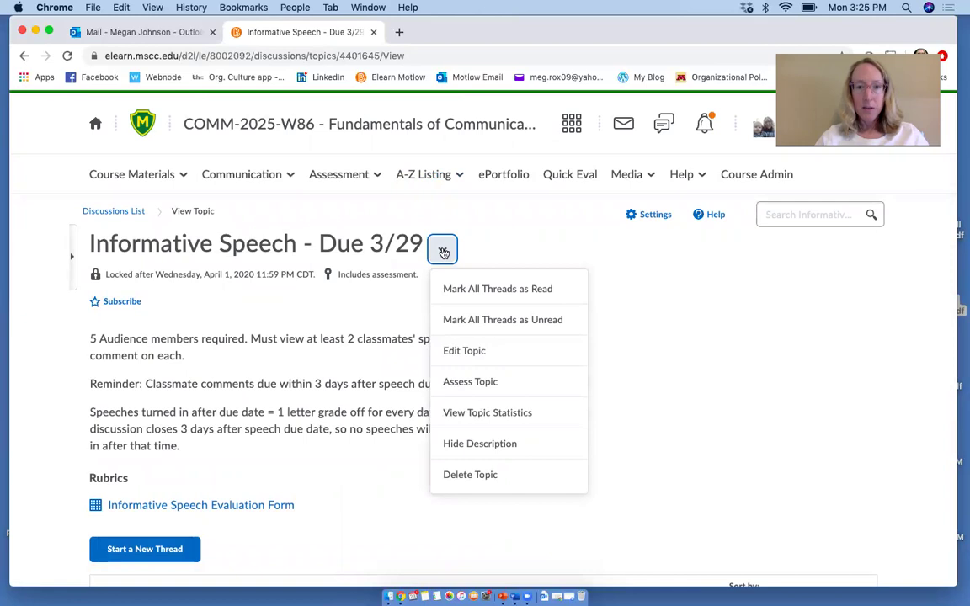
pyautogui.click(498, 381)
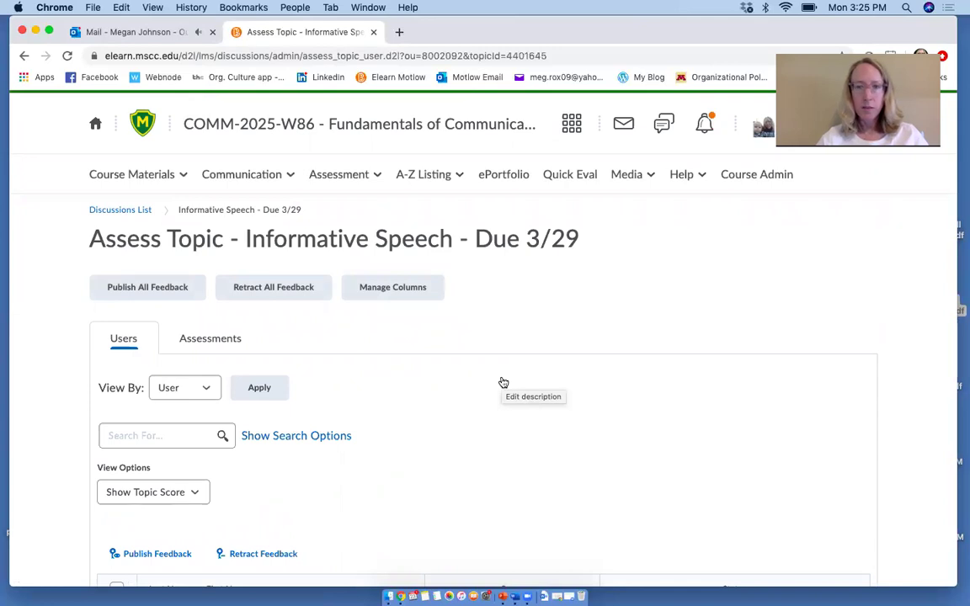
pyautogui.scroll(-5, 67, 505)
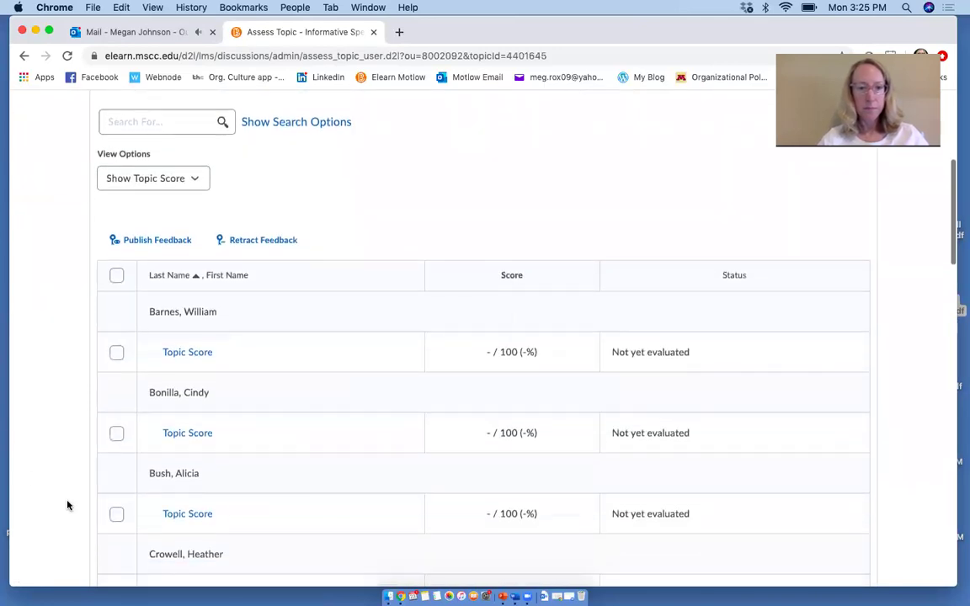
pyautogui.scroll(-5, 68, 505)
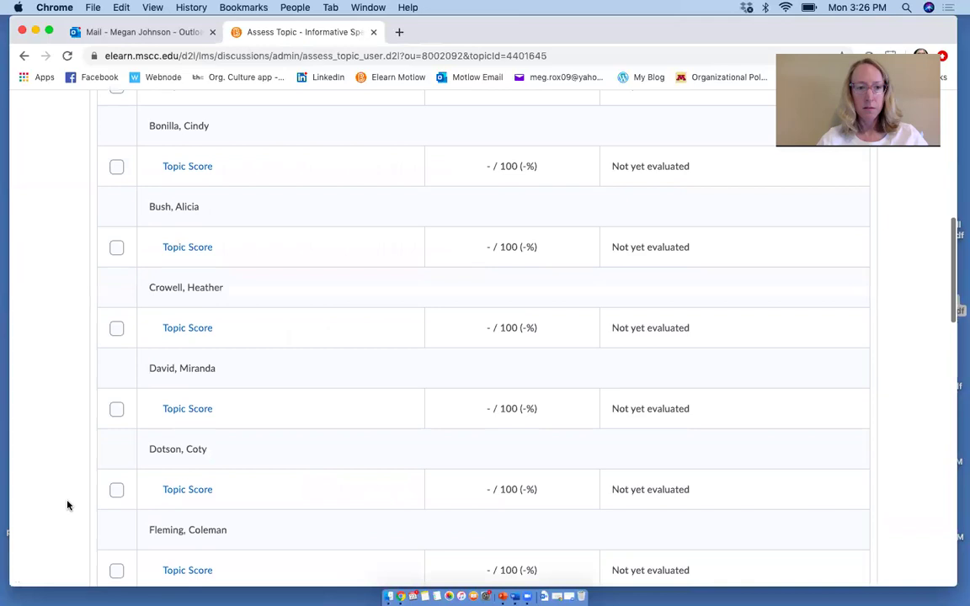
pyautogui.scroll(-10, 67, 505)
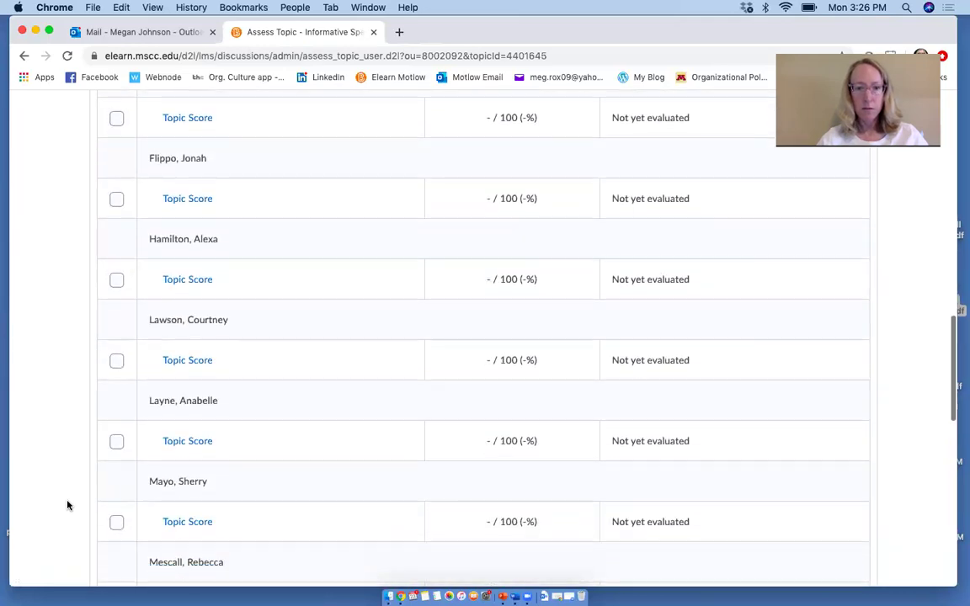
pyautogui.scroll(-5, 68, 504)
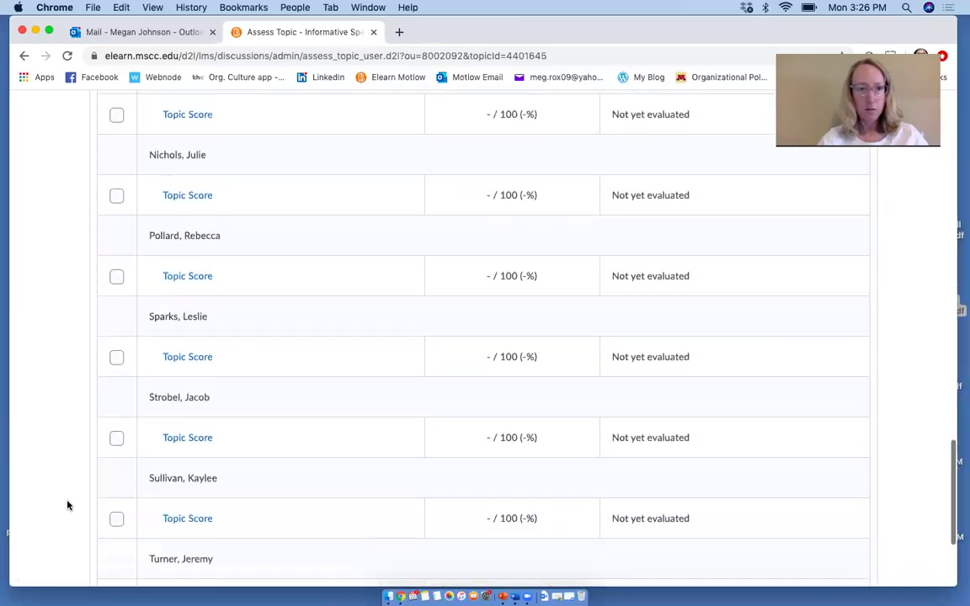
pyautogui.click(189, 185)
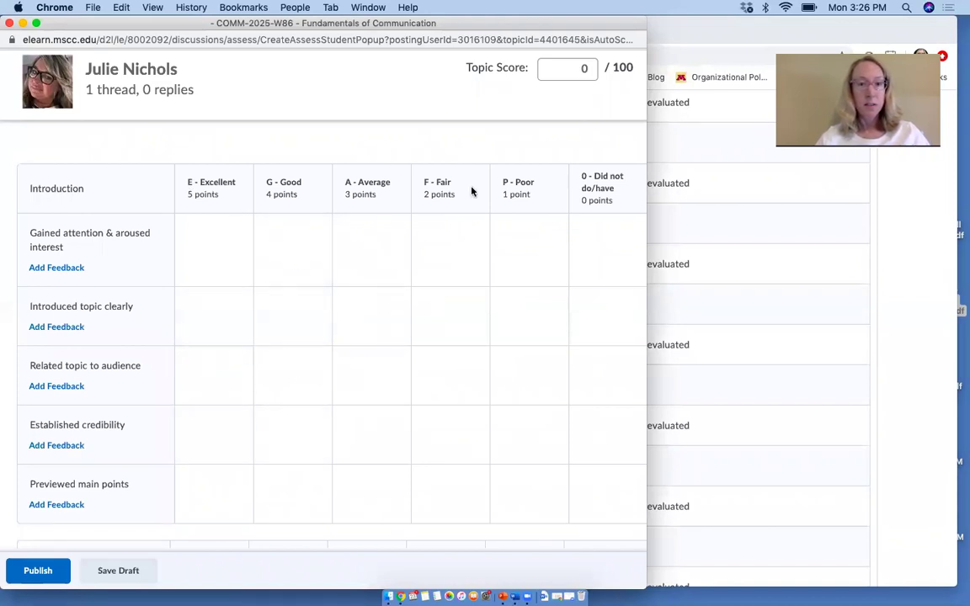
pyautogui.moveTo(660, 142); pyautogui.dragTo(772, 146)
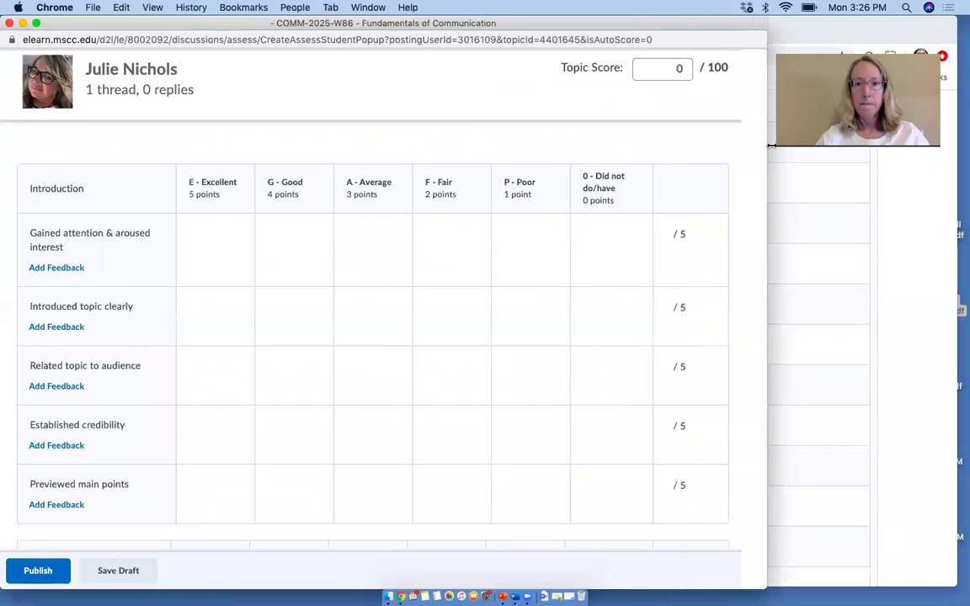
# - Rate "Gained attention & aroused interest" as E - Excellent, change it to G - Good, and open the criterion's feedback field
pyautogui.click(239, 255)
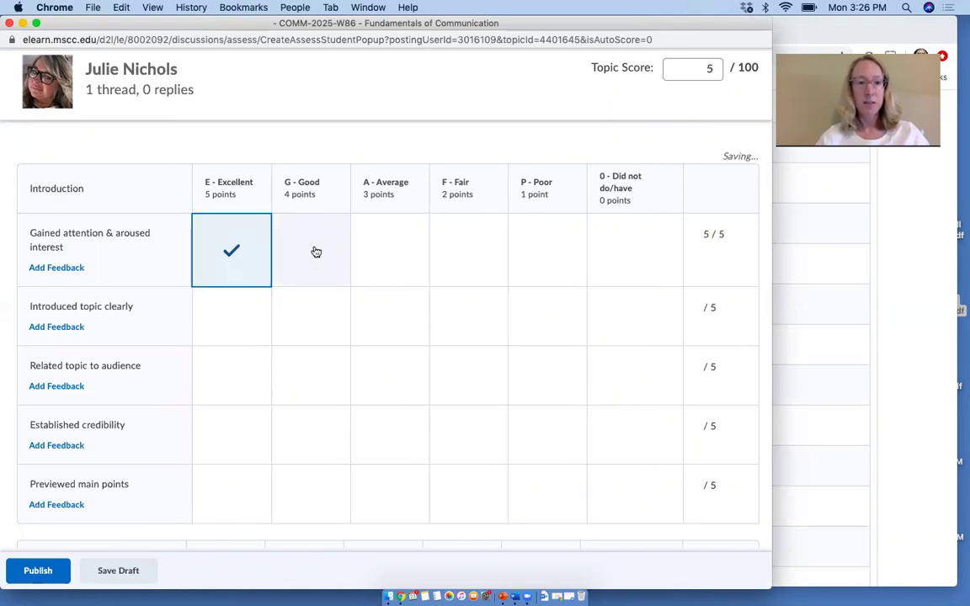
pyautogui.click(312, 251)
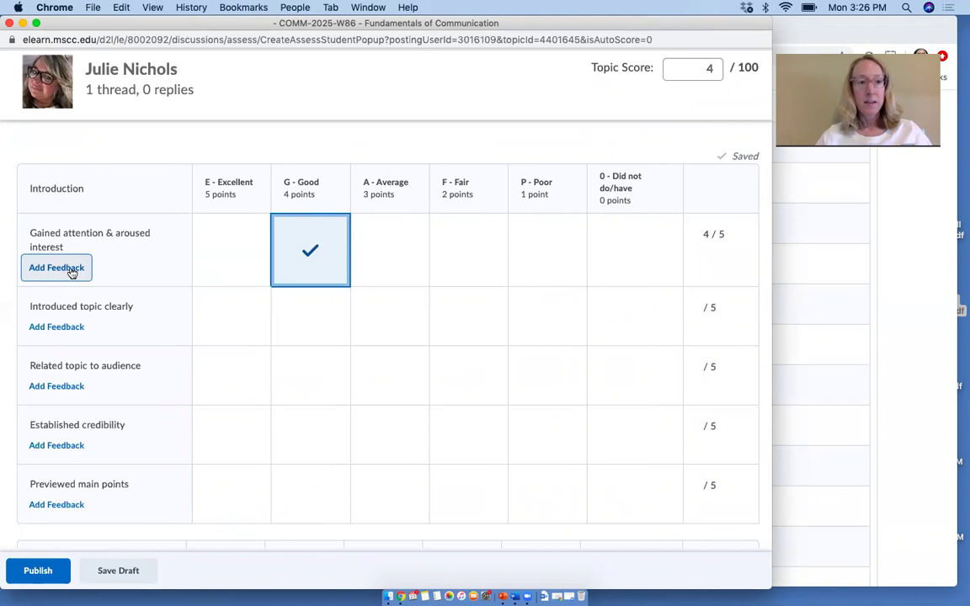
pyautogui.click(70, 268)
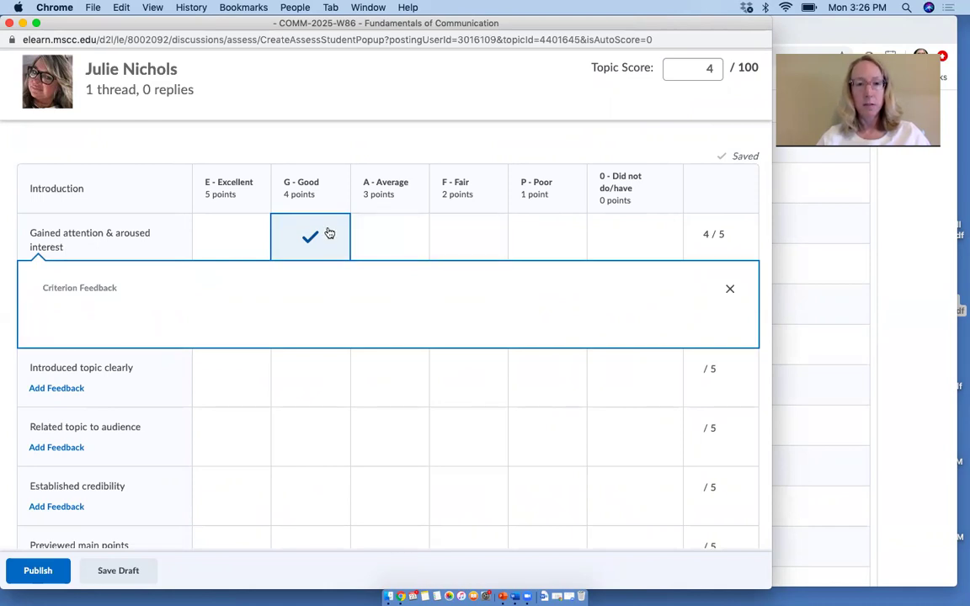
# - Review the remaining rubric groups down to the total, overall score levels and general feedback, and return to the Introduction criteria
pyautogui.scroll(-8, 121, 324)
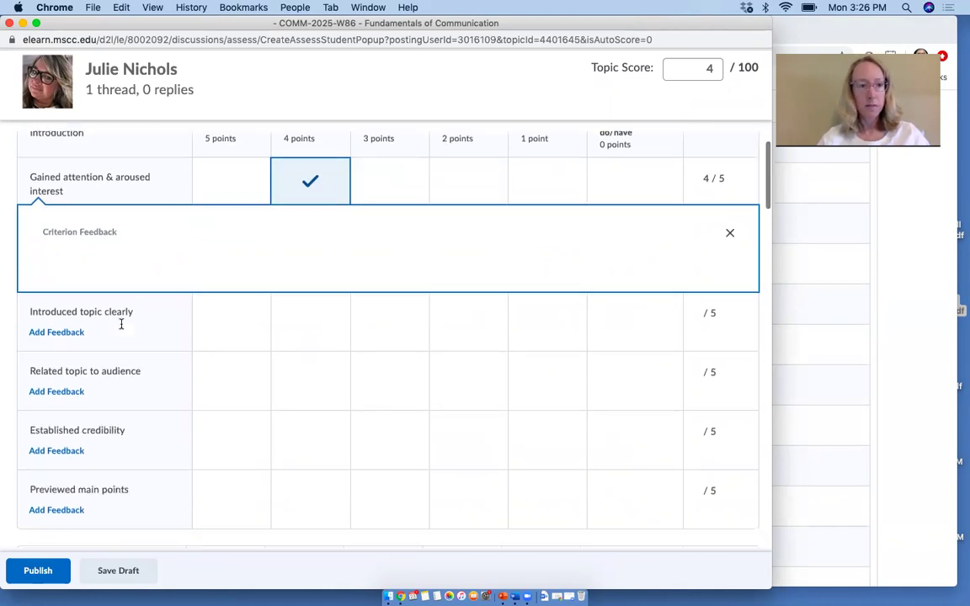
pyautogui.scroll(-7, 121, 327)
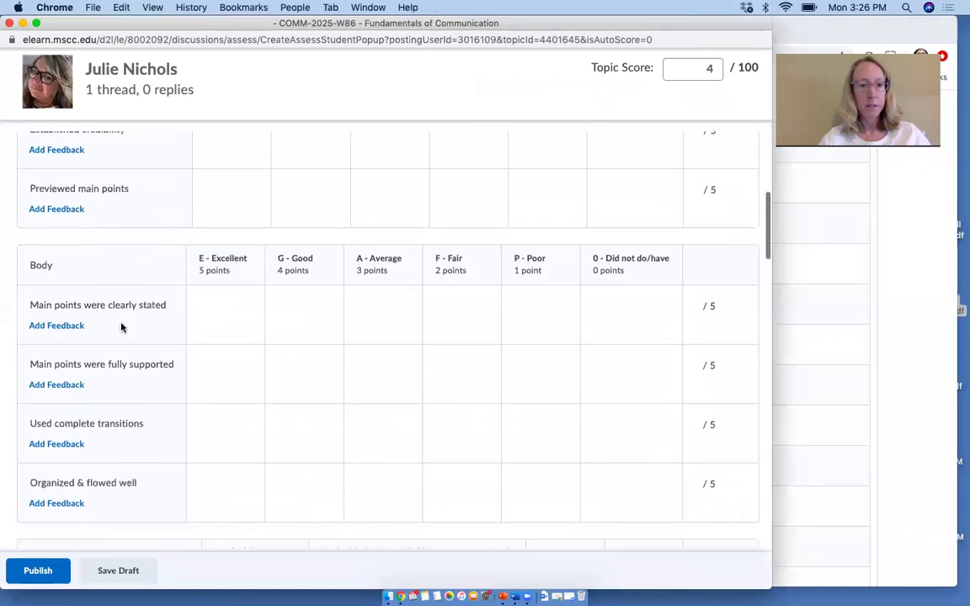
pyautogui.scroll(-1, 121, 328)
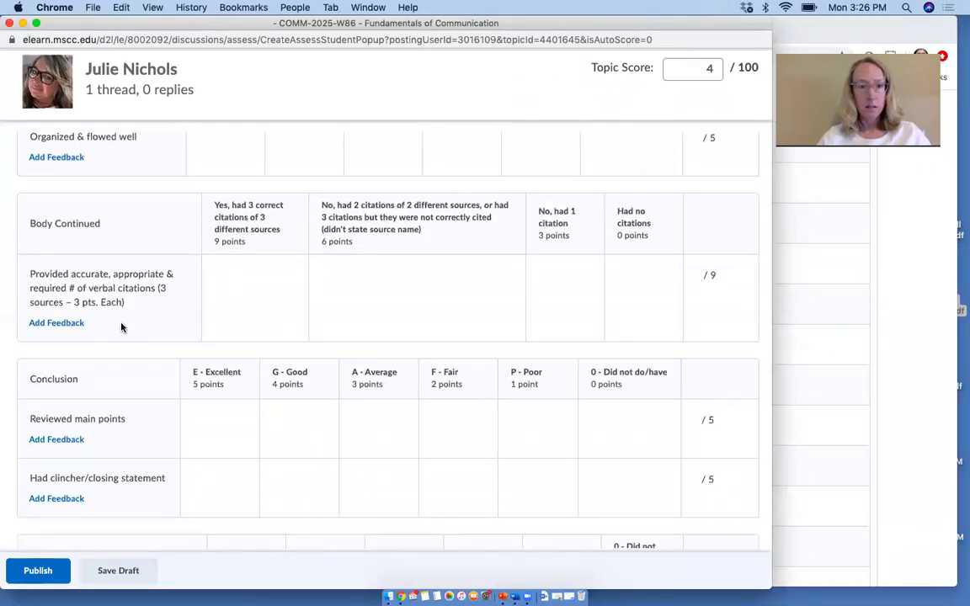
pyautogui.scroll(-3, 121, 327)
pyautogui.scroll(2, 121, 328)
pyautogui.scroll(-5, 121, 327)
pyautogui.scroll(-12, 121, 327)
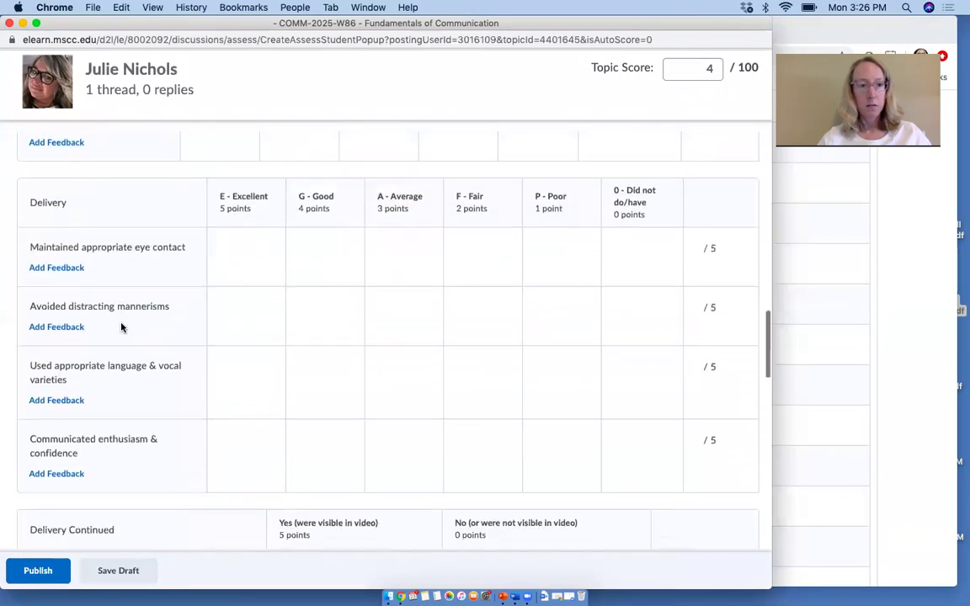
pyautogui.scroll(-6, 122, 328)
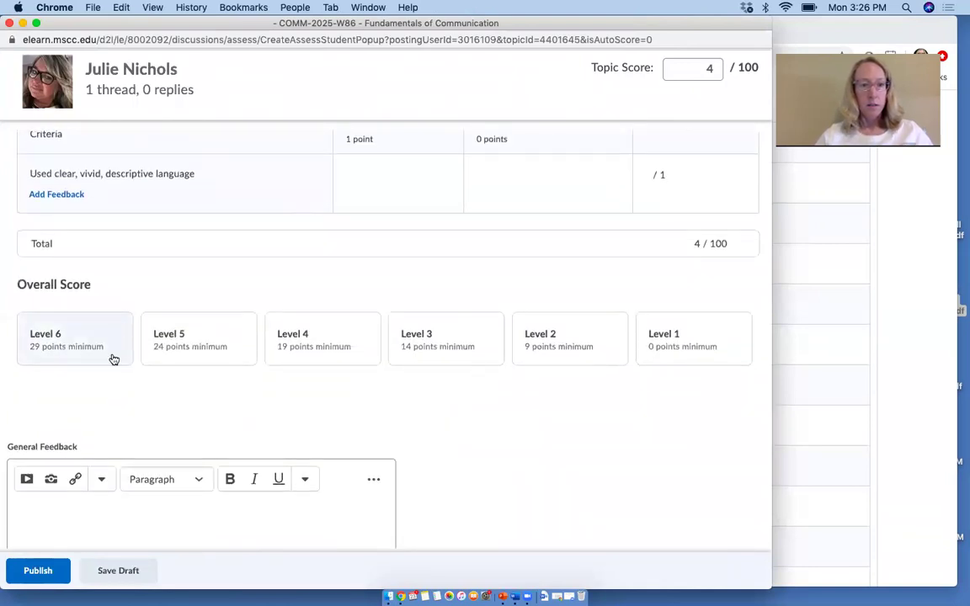
pyautogui.scroll(14, 410, 246)
pyautogui.scroll(15, 409, 245)
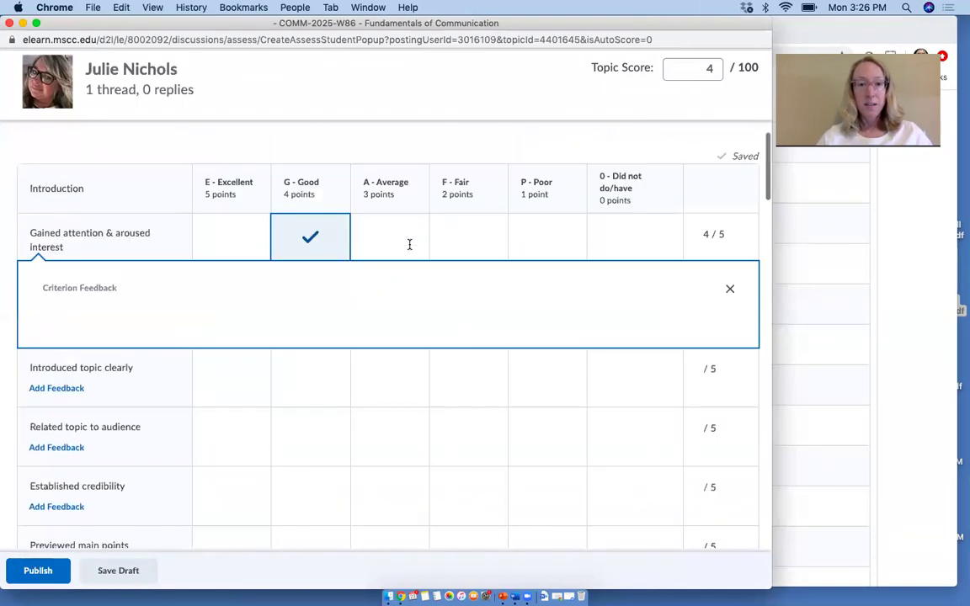
# - Switch the "Gained attention & aroused interest" rating between Excellent and Good, leaving it at E - Excellent, 5 points
pyautogui.click(248, 244)
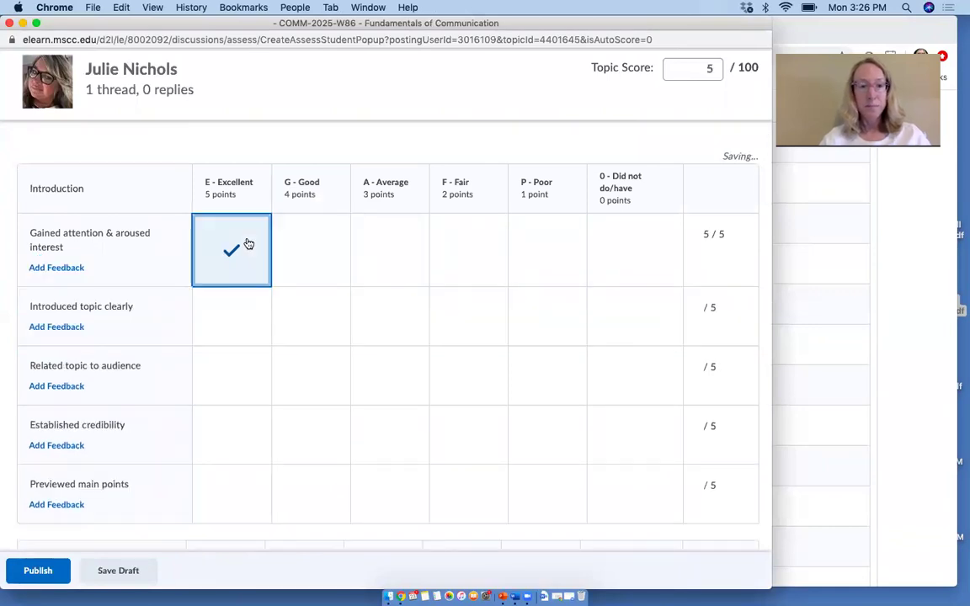
pyautogui.click(282, 261)
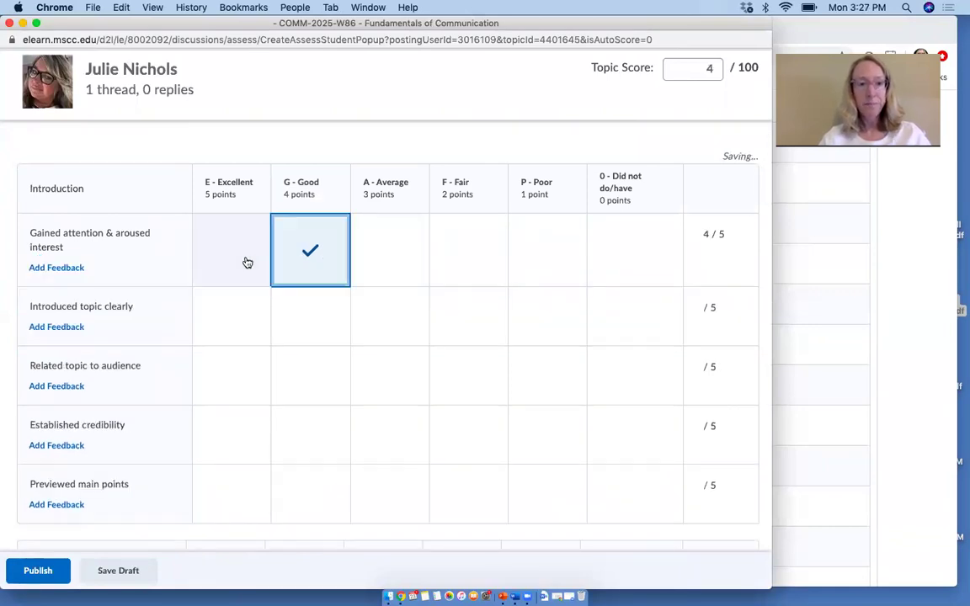
pyautogui.click(229, 257)
# - Open the YouTube link from the student's "Informative speech" post in a new window
pyautogui.scroll(-20, 266, 473)
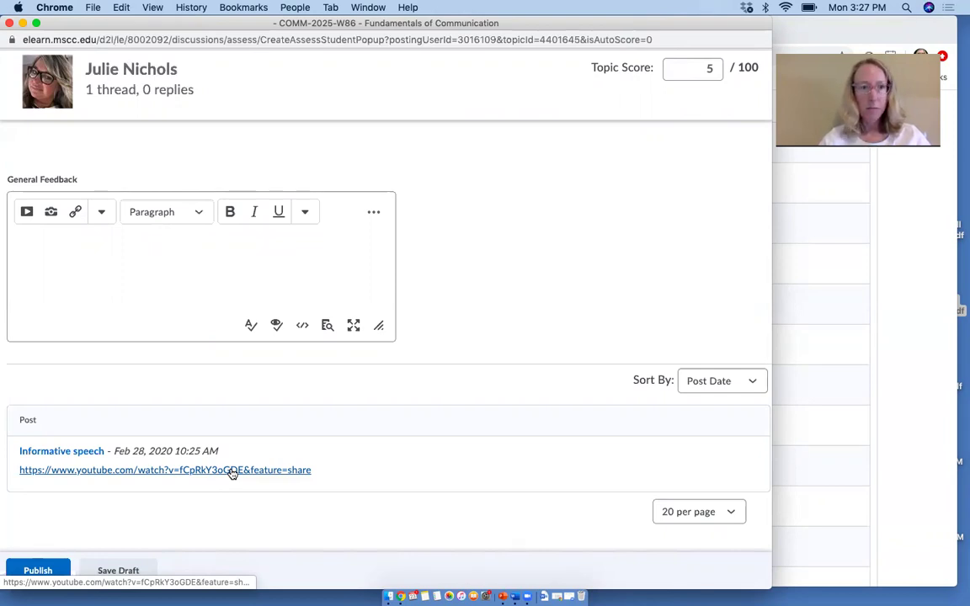
pyautogui.rightClick(232, 473)
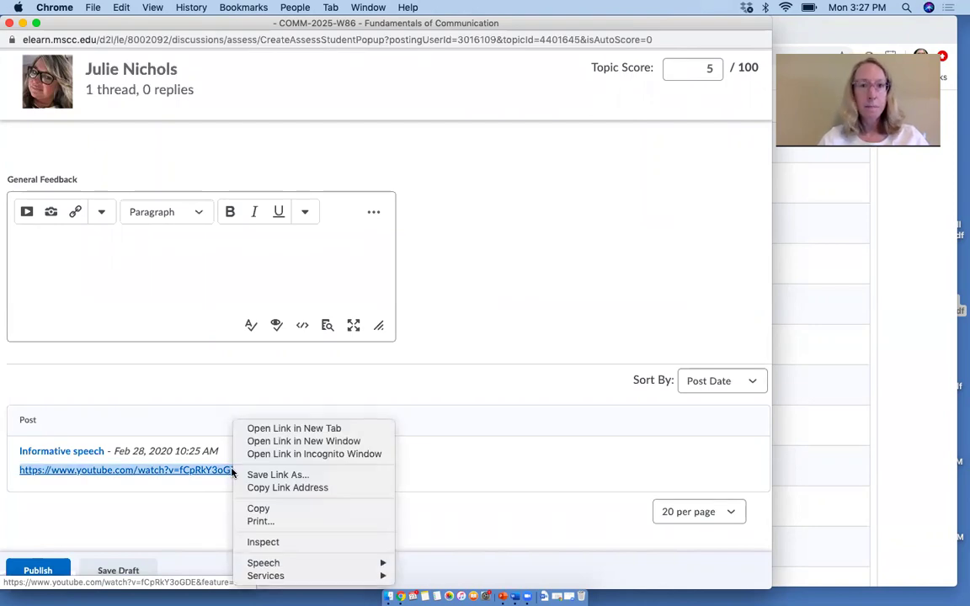
pyautogui.click(328, 446)
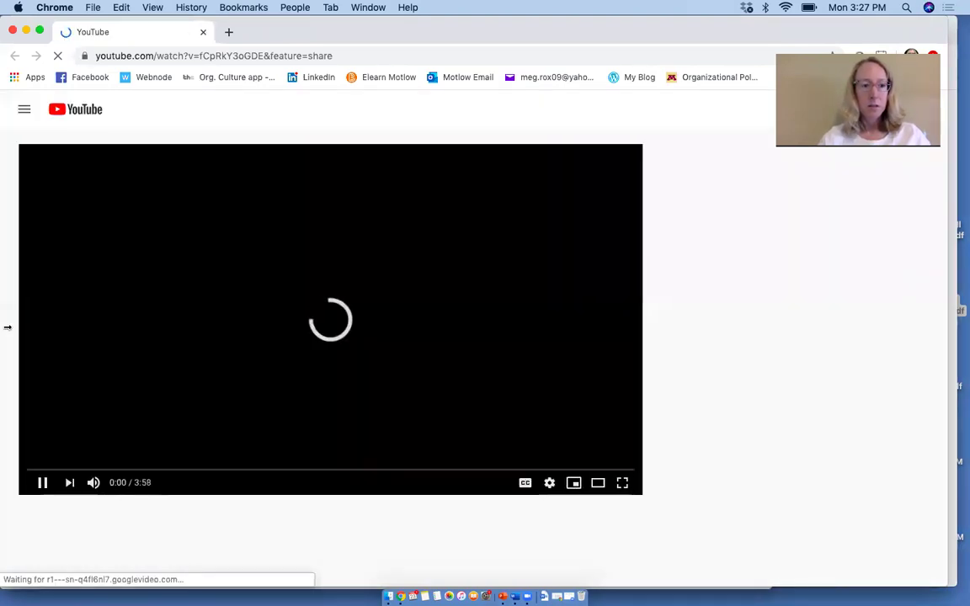
# - Resize the video and evaluation windows to sit side by side, with the rubric's Introduction criteria in view
pyautogui.moveTo(8, 327); pyautogui.dragTo(450, 342)
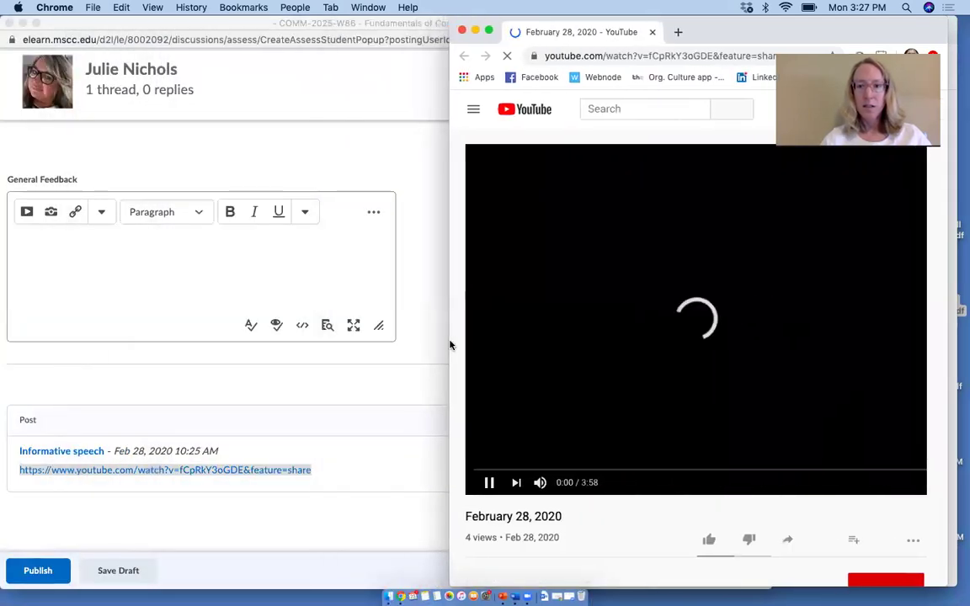
pyautogui.scroll(20, 414, 309)
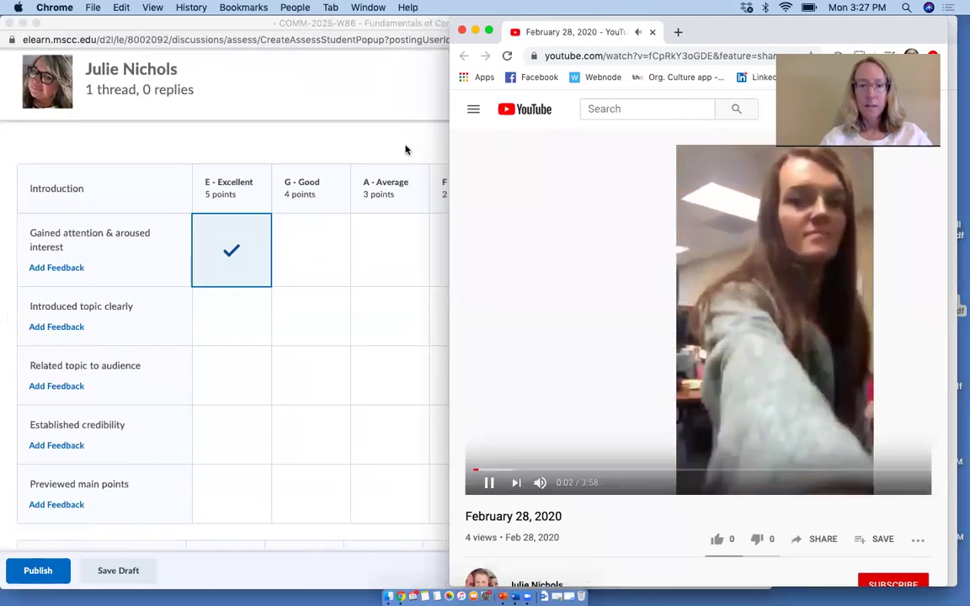
pyautogui.click(406, 149)
pyautogui.moveTo(771, 125); pyautogui.dragTo(570, 145)
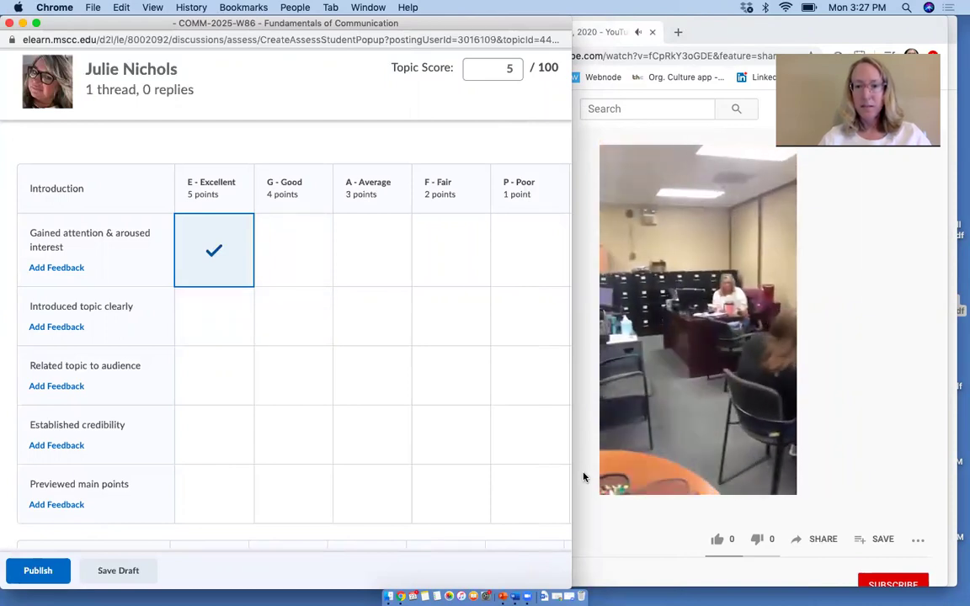
# - Pause the student's speech video, check it against the rubric, and close the video window
pyautogui.click(583, 474)
pyautogui.click(488, 483)
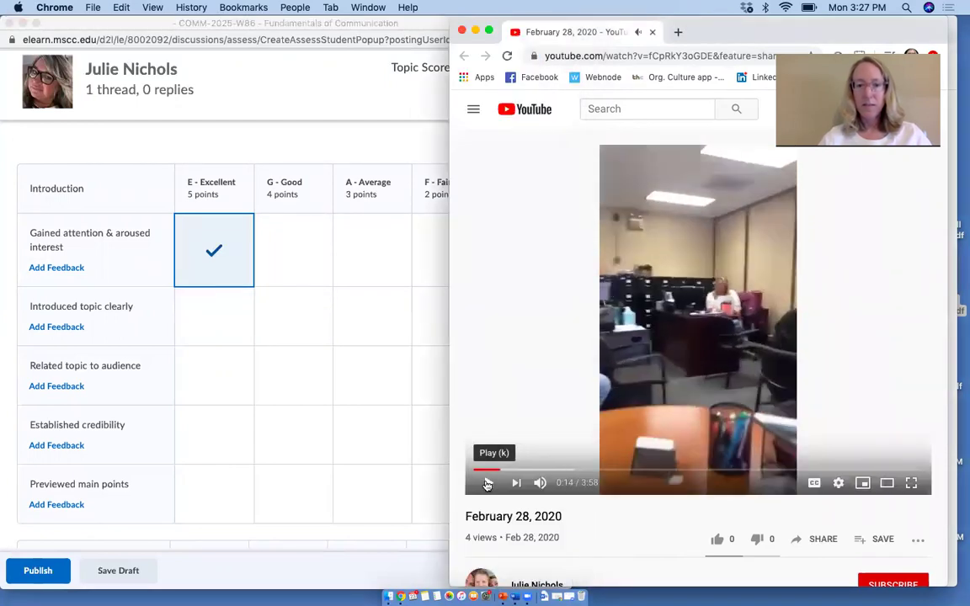
pyautogui.click(320, 155)
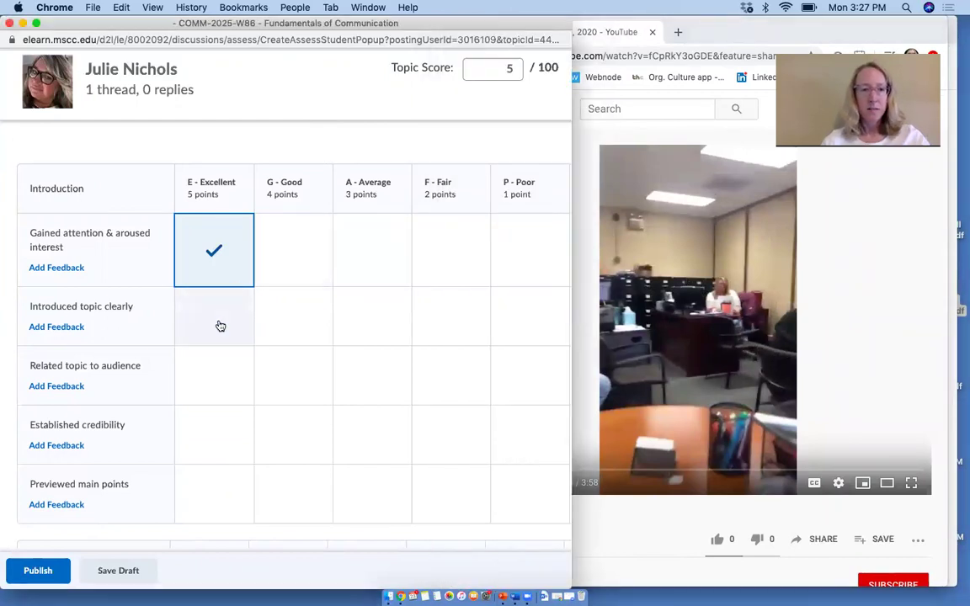
pyautogui.scroll(-5, 220, 326)
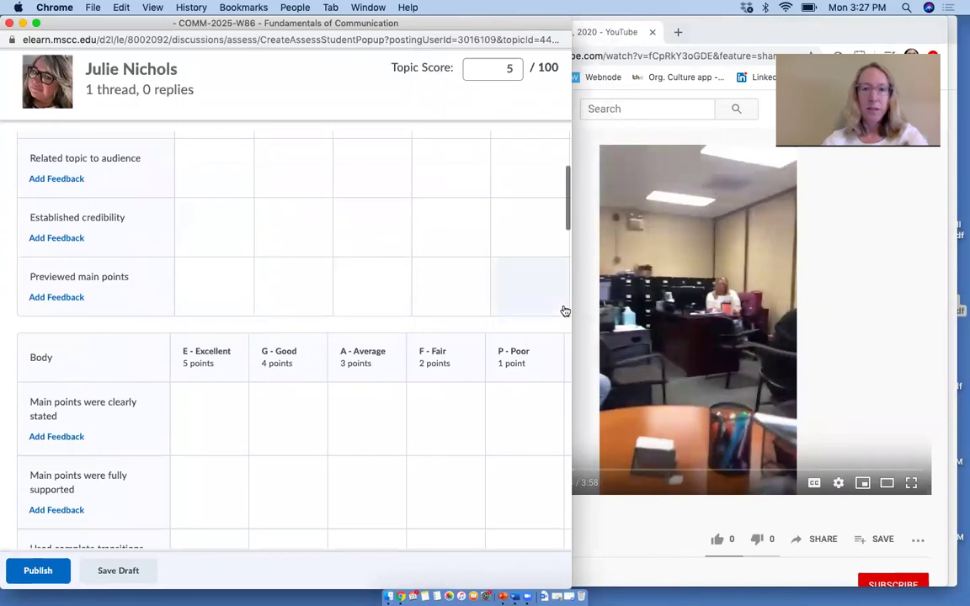
pyautogui.click(729, 32)
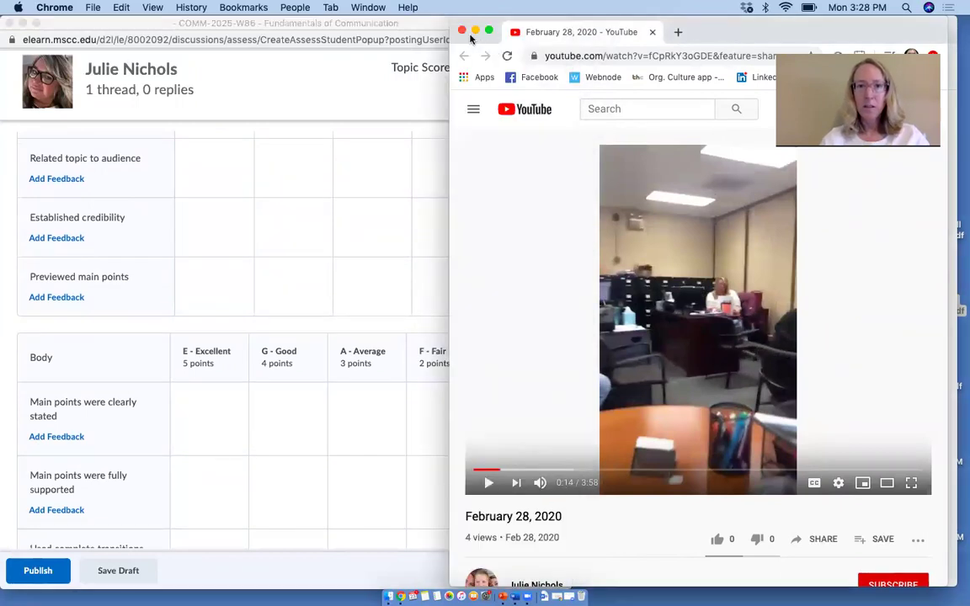
pyautogui.click(461, 31)
# - Look through the Body and Delivery criteria, topic score and general feedback area, and return to the Introduction criteria
pyautogui.scroll(-10, 344, 352)
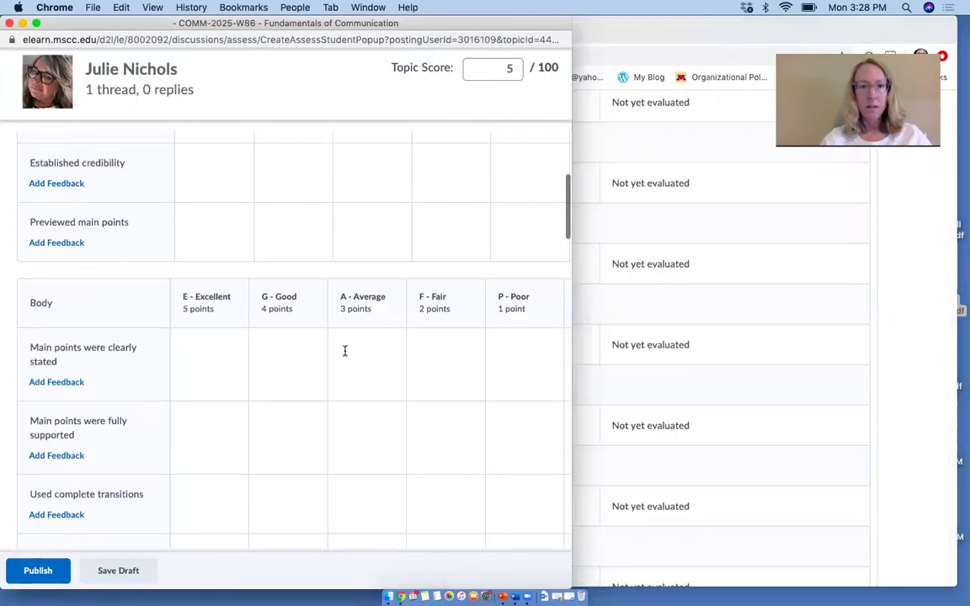
pyautogui.click(512, 66)
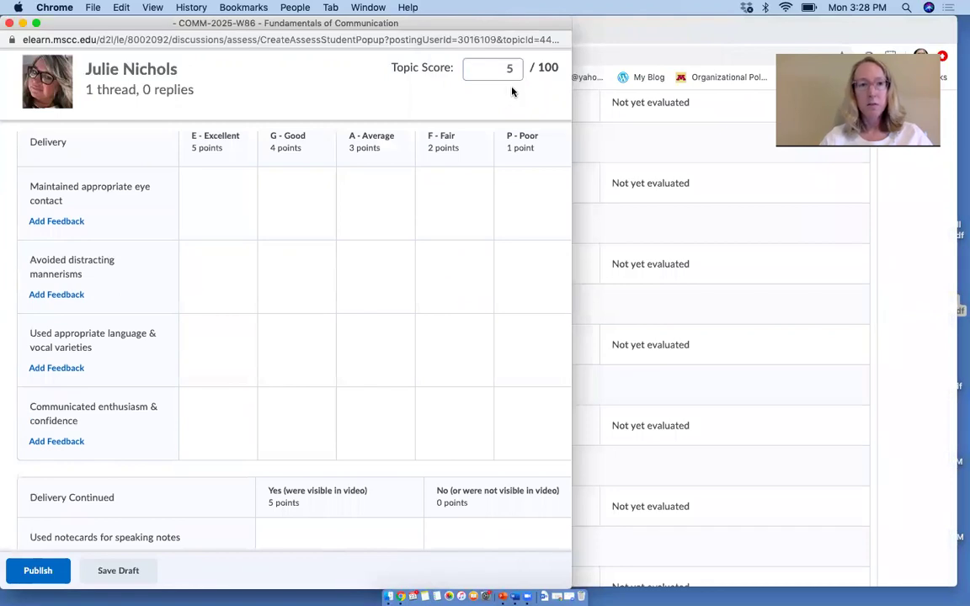
pyautogui.scroll(-5, 195, 454)
pyautogui.scroll(-5, 195, 454)
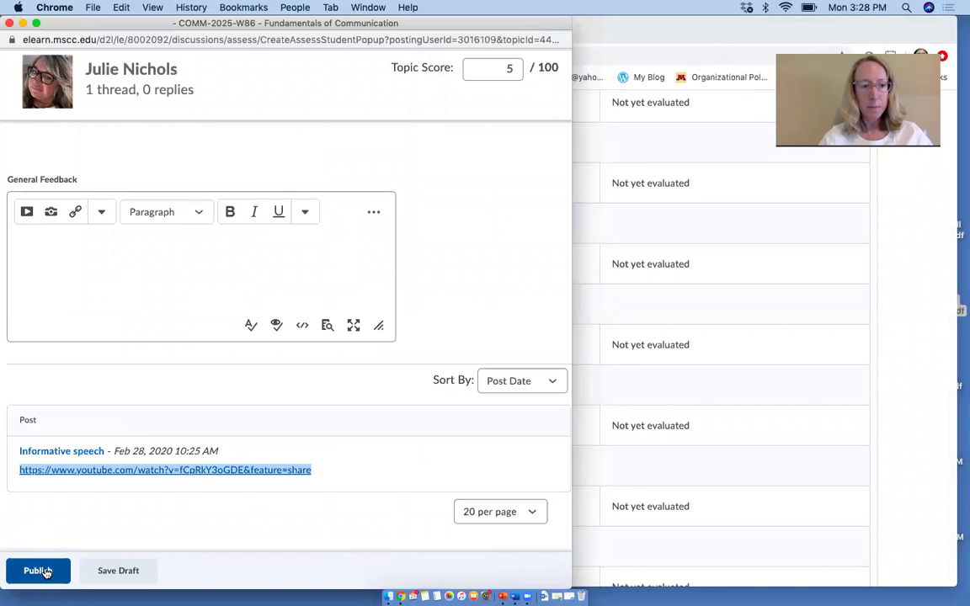
pyautogui.click(517, 62)
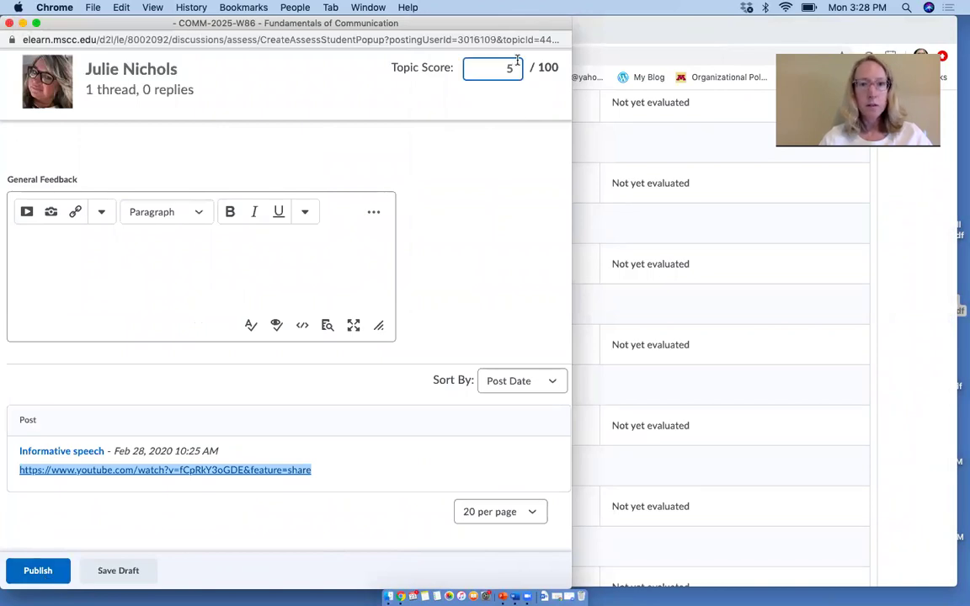
pyautogui.click(296, 149)
pyautogui.scroll(15, 296, 148)
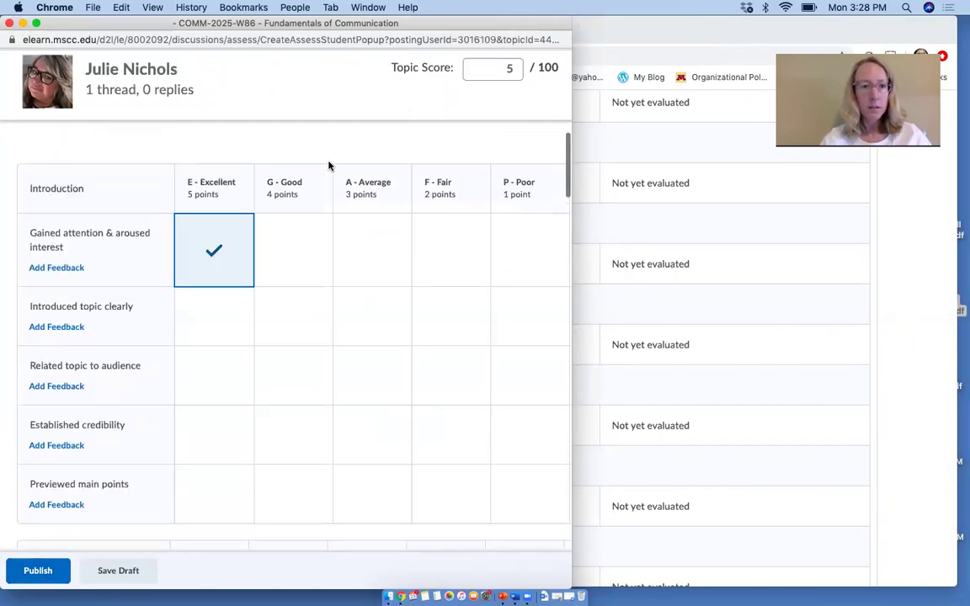
# - Clear the Excellent rating for "Gained attention & aroused interest" and leave the student's evaluation without saving
pyautogui.click(242, 249)
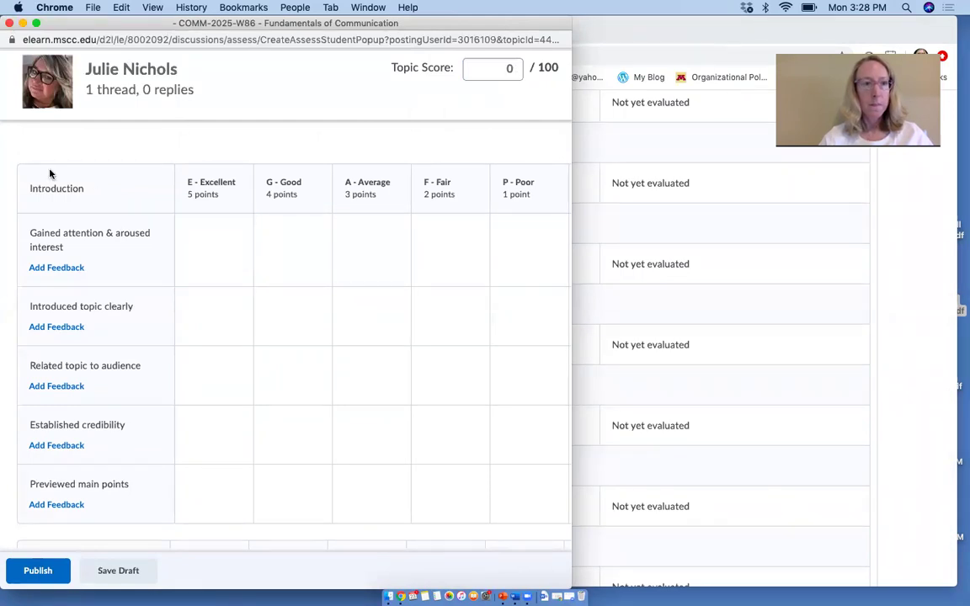
pyautogui.click(9, 23)
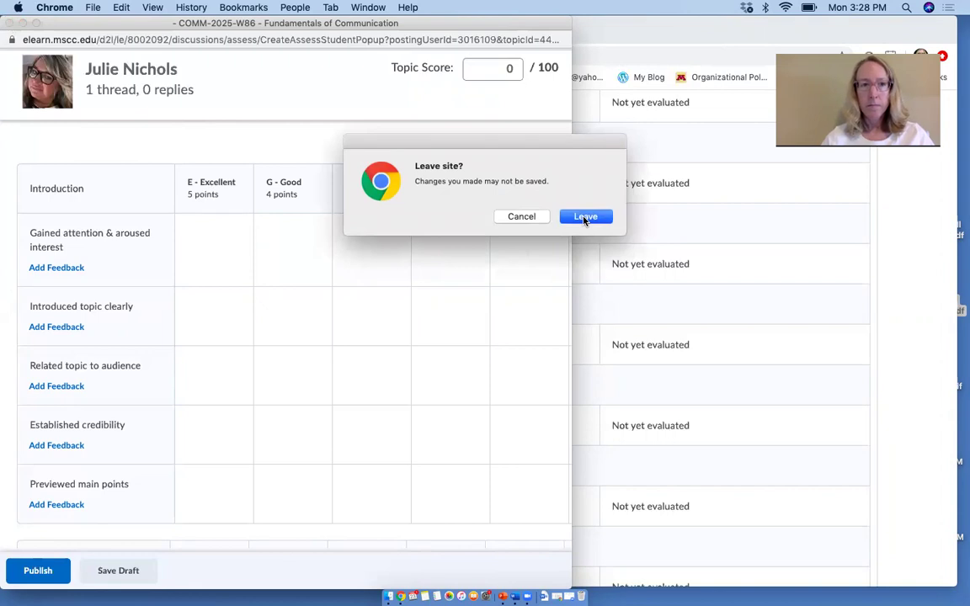
pyautogui.click(521, 217)
pyautogui.click(9, 22)
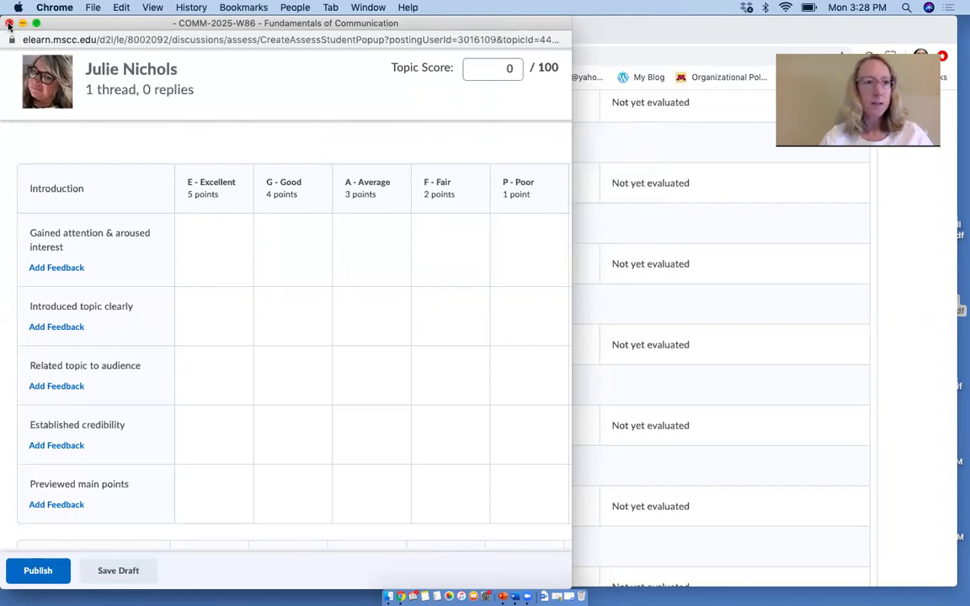
pyautogui.click(579, 221)
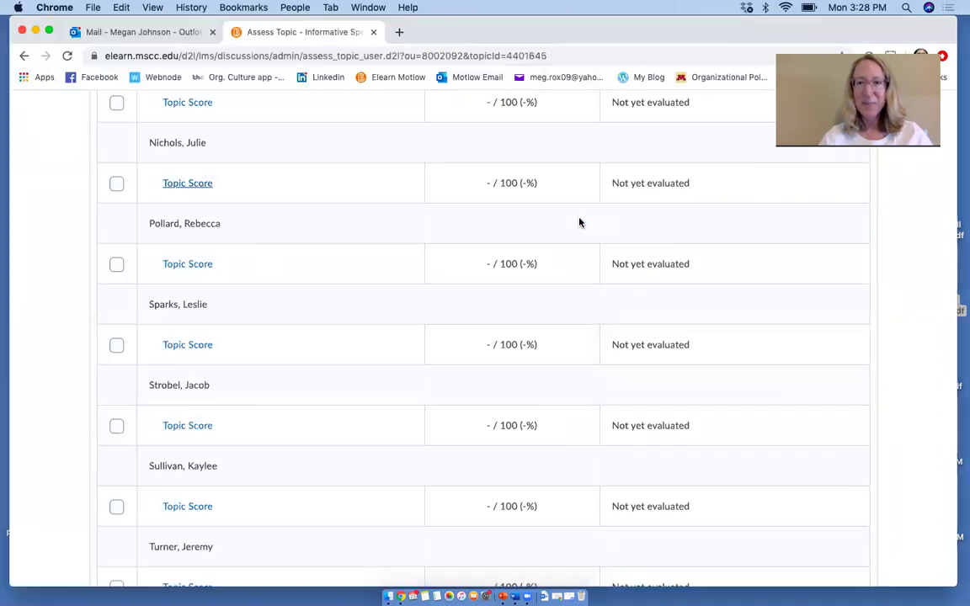
# - Open the course's Rubrics list through Course Administration
pyautogui.scroll(20, 73, 256)
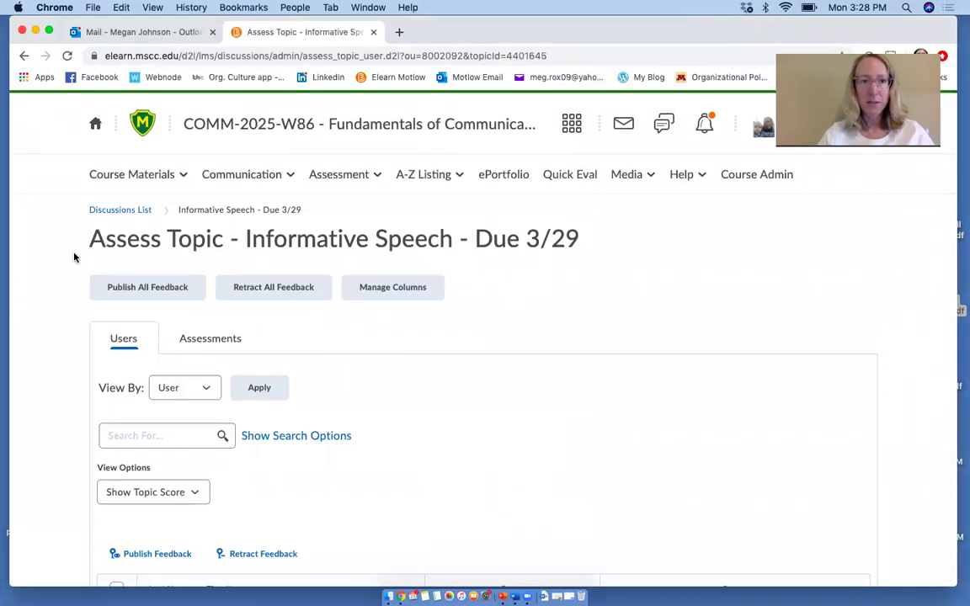
pyautogui.click(757, 176)
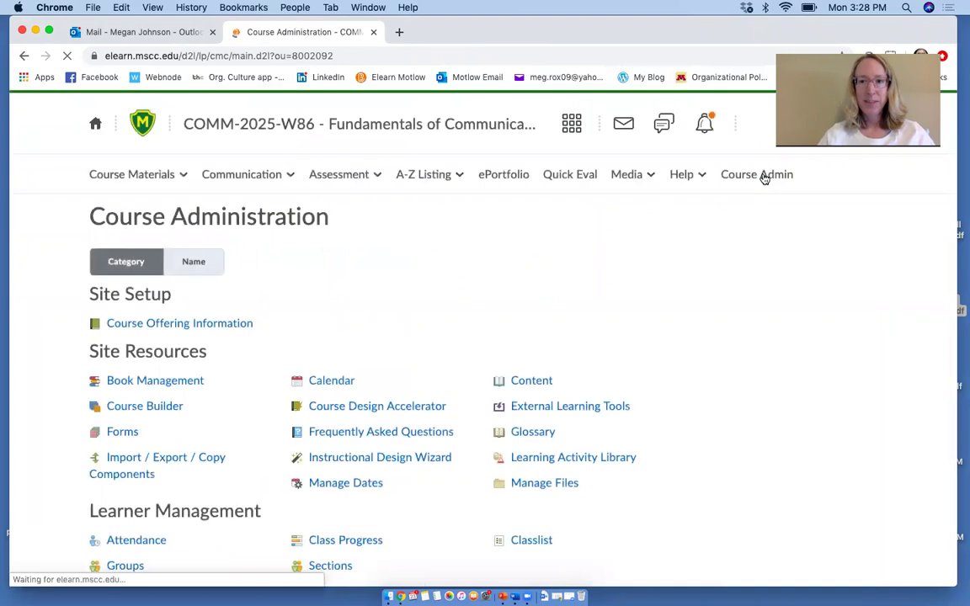
pyautogui.scroll(-5, 254, 439)
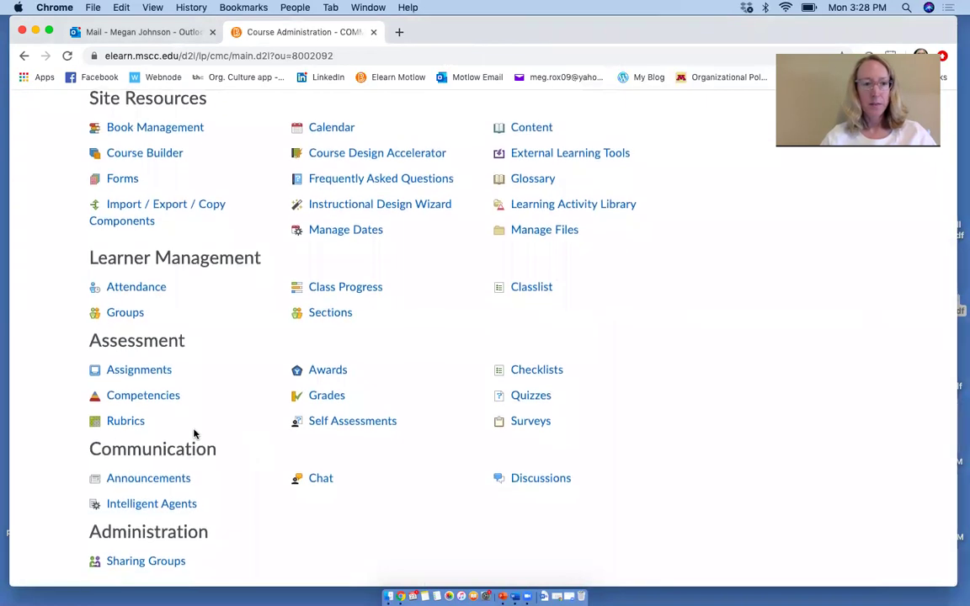
pyautogui.click(131, 426)
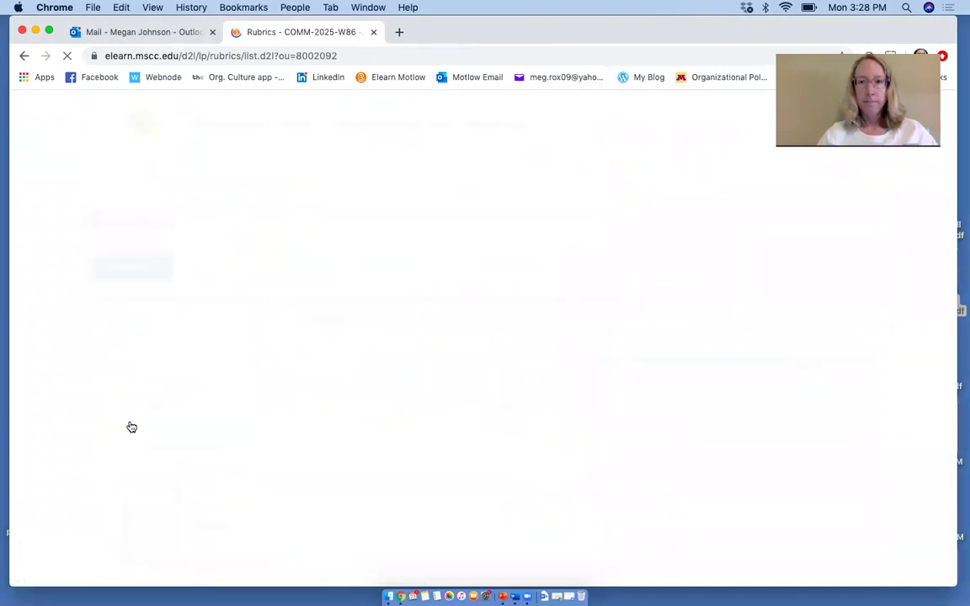
pyautogui.scroll(-4, 58, 506)
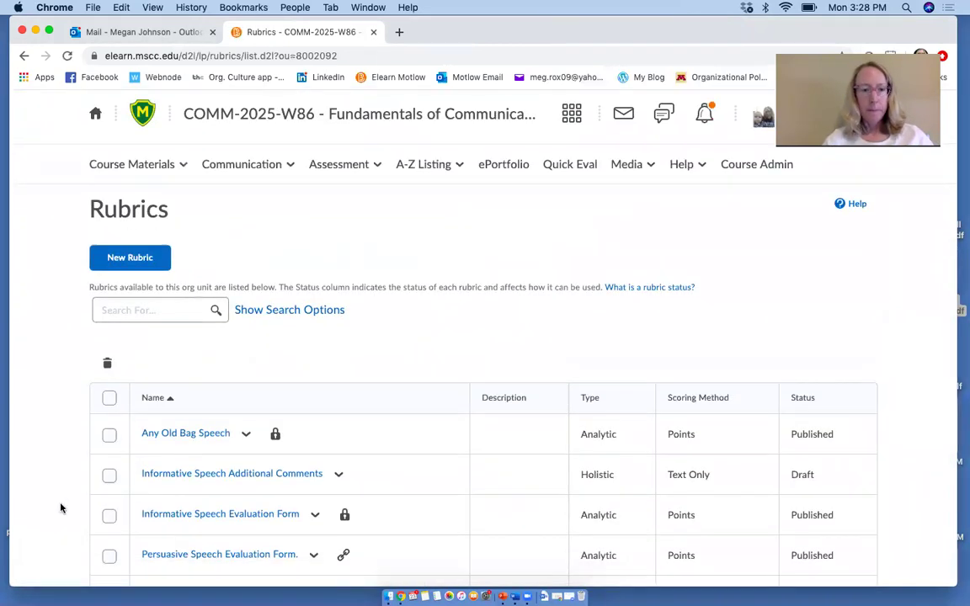
pyautogui.scroll(3, 52, 257)
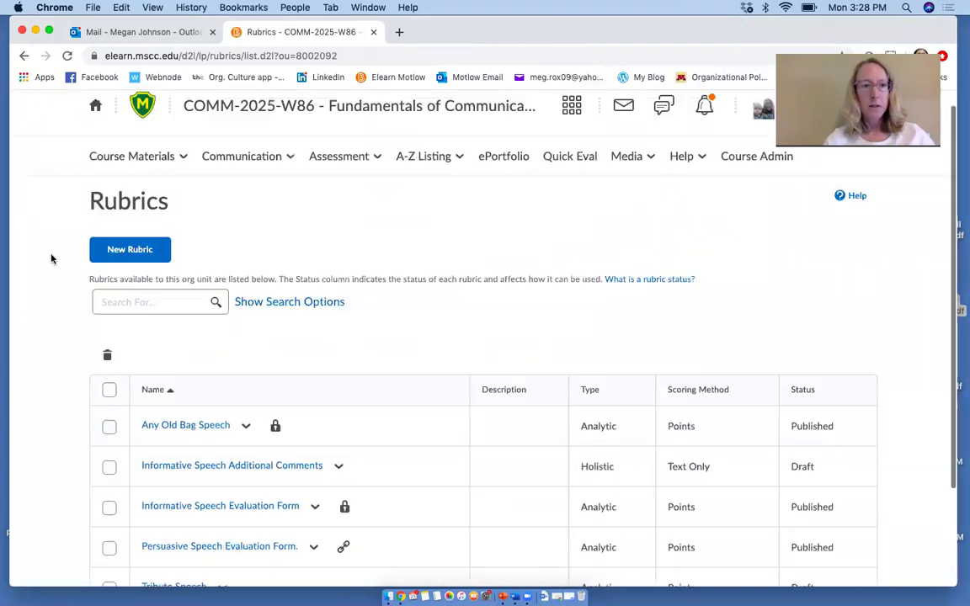
# - Create a new rubric and check the available rubric types, leaving it as Analytic
pyautogui.click(134, 249)
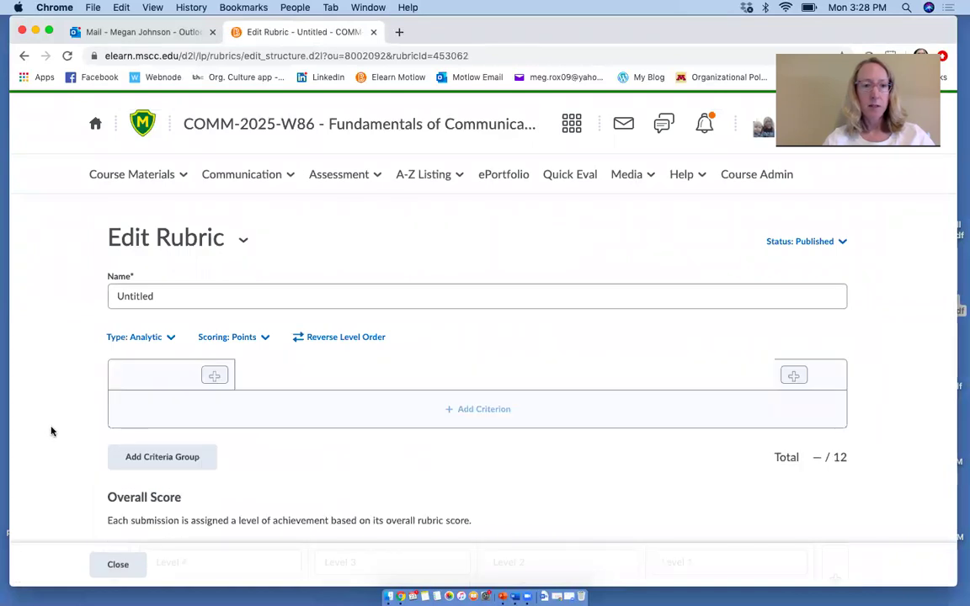
pyautogui.scroll(-3, 84, 379)
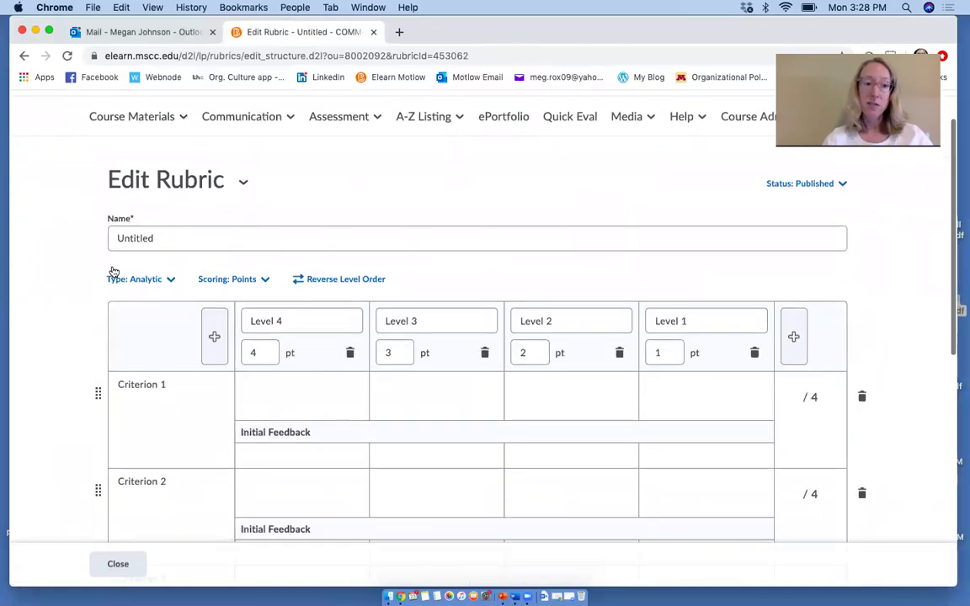
pyautogui.click(170, 284)
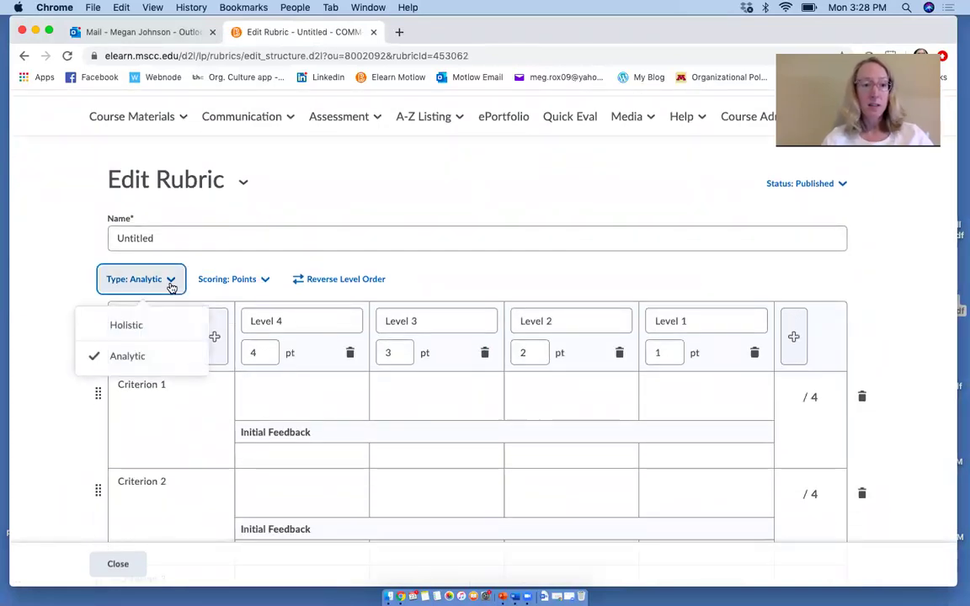
pyautogui.click(39, 296)
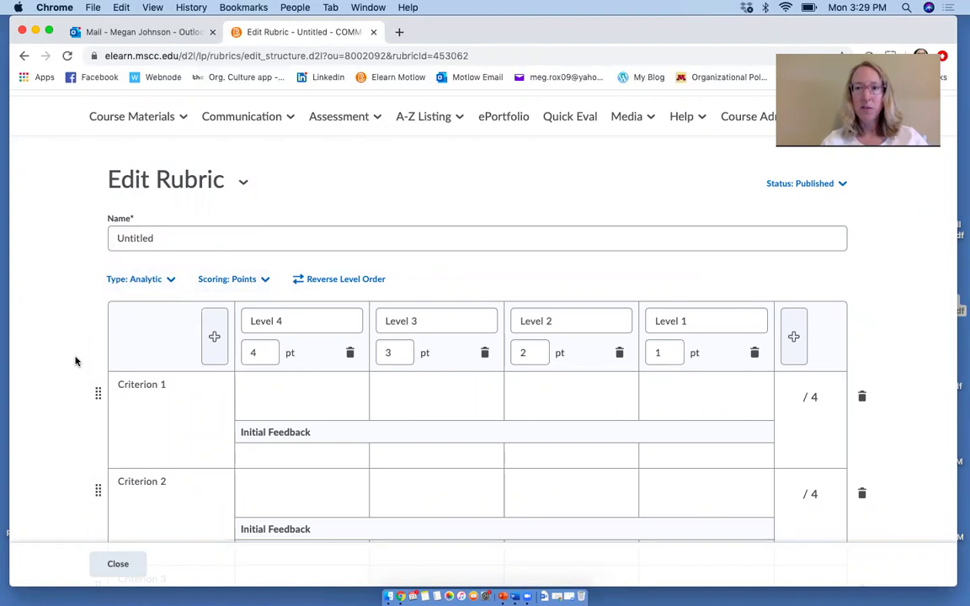
# - Rename the rubric's Level 4 as "Excellent" and set it to 5 points
pyautogui.scroll(-1, 50, 412)
pyautogui.click(526, 295)
pyautogui.click(302, 293)
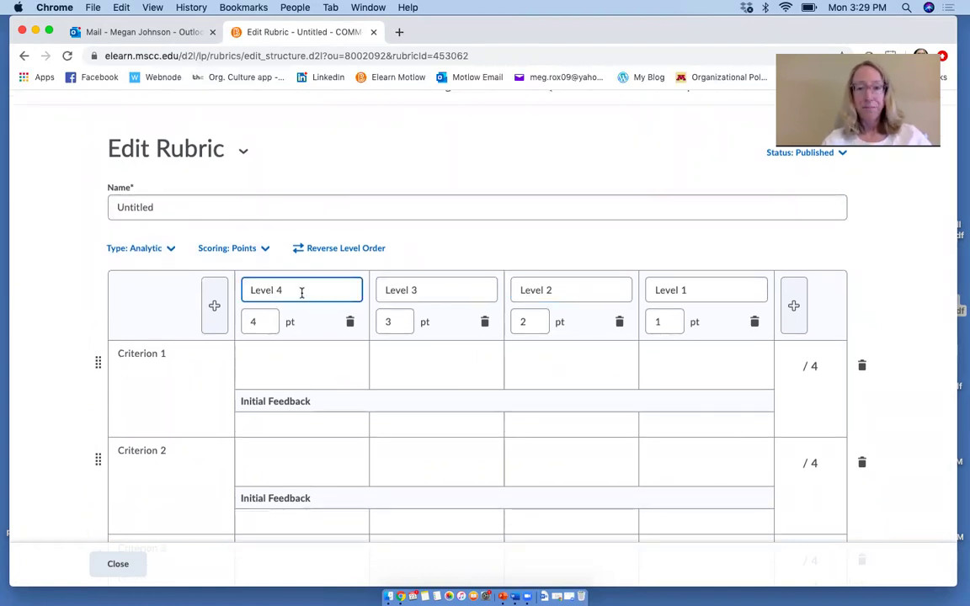
pyautogui.click(174, 318)
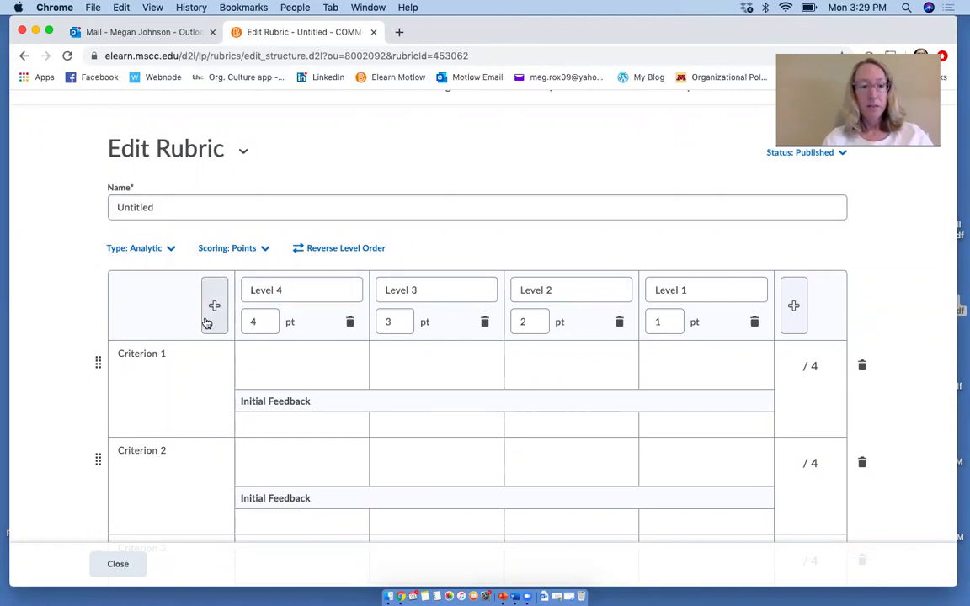
pyautogui.click(168, 351)
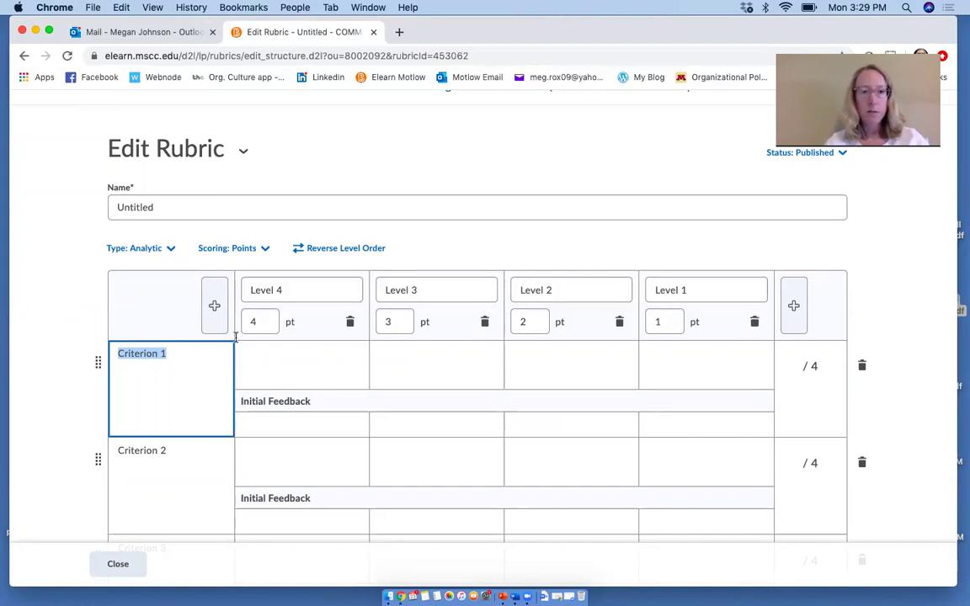
pyautogui.click(313, 289)
pyautogui.moveTo(313, 290); pyautogui.dragTo(242, 292)
pyautogui.write('Ez')
pyautogui.write('cellent')
pyautogui.click(272, 321)
pyautogui.write('5')
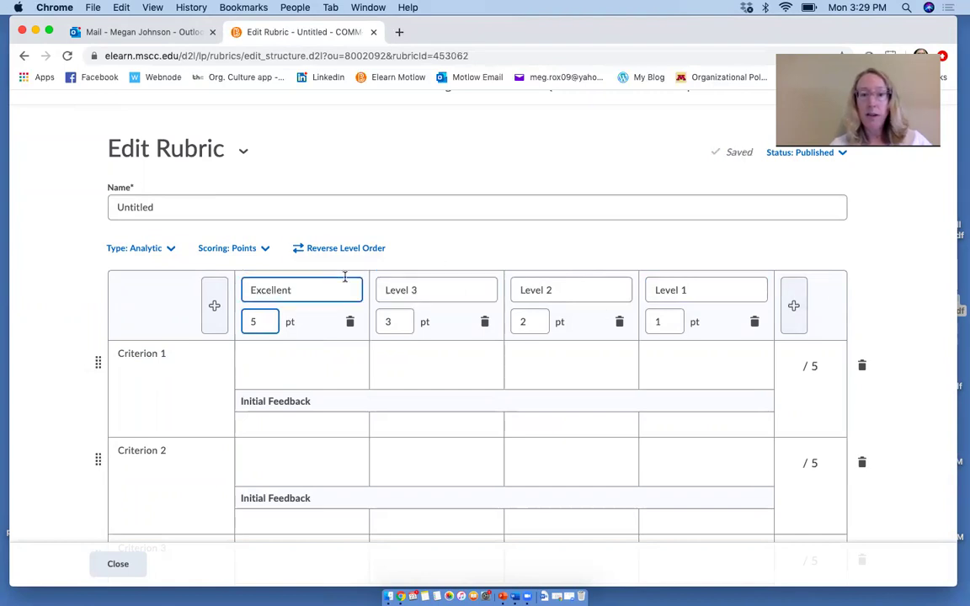
# - Add a level after Level 1 at the low end of the scale, and select the Level 3 name for editing
pyautogui.click(793, 311)
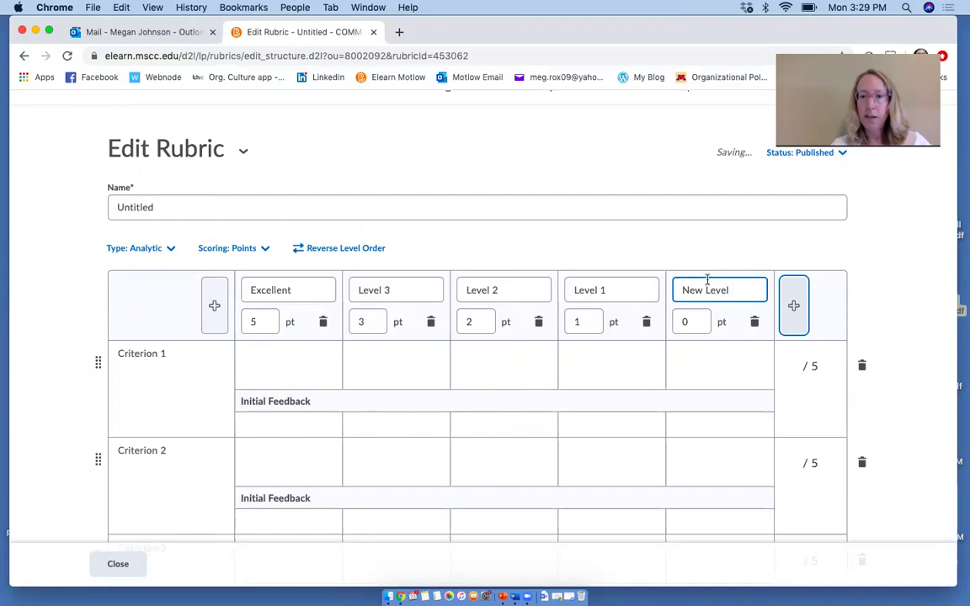
pyautogui.click(735, 290)
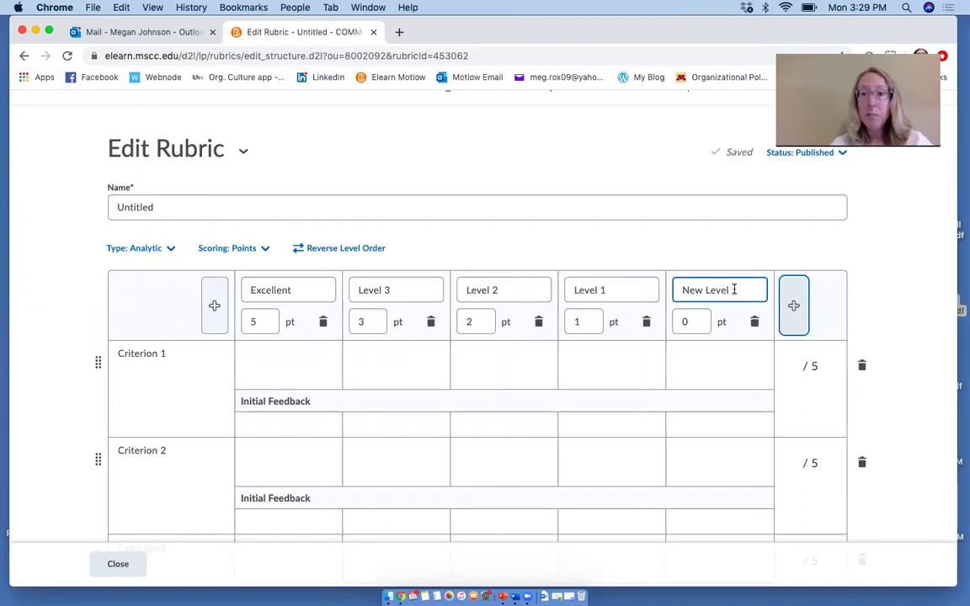
pyautogui.click(732, 288)
pyautogui.click(388, 290)
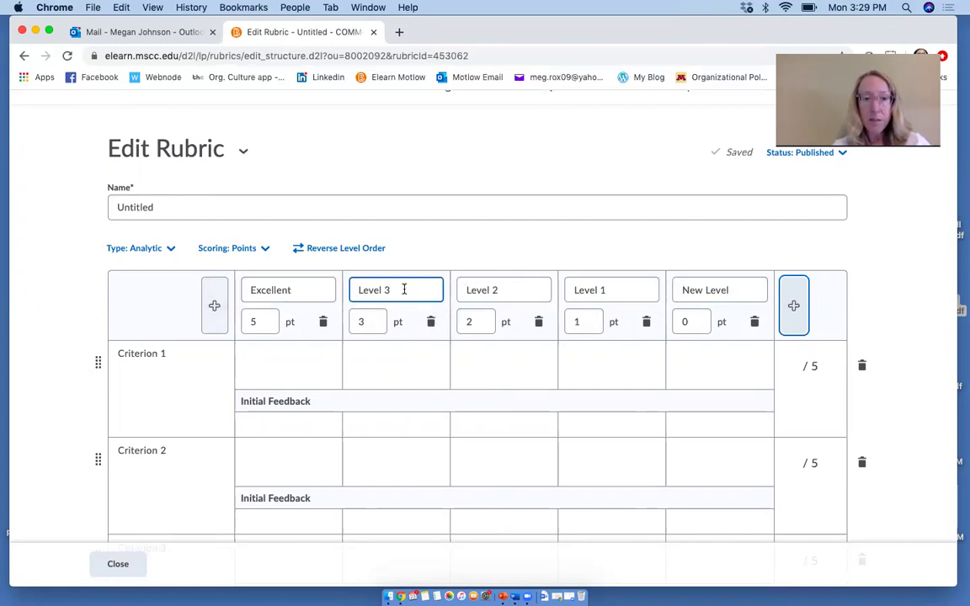
pyautogui.moveTo(404, 289); pyautogui.dragTo(350, 290)
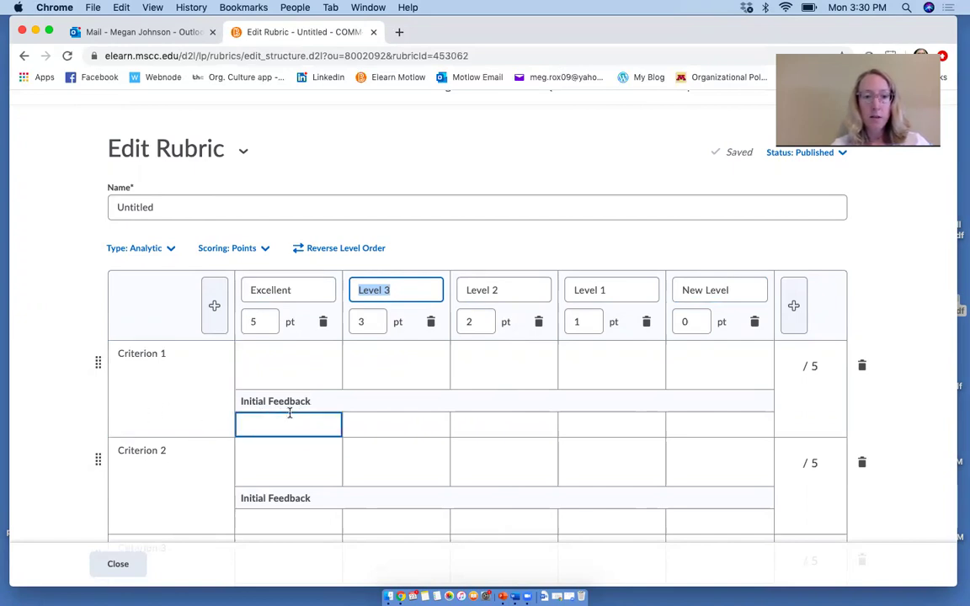
pyautogui.scroll(-1, 73, 445)
pyautogui.scroll(1, 72, 444)
# - Add a level ahead of Excellent and delete that new level again
pyautogui.click(213, 328)
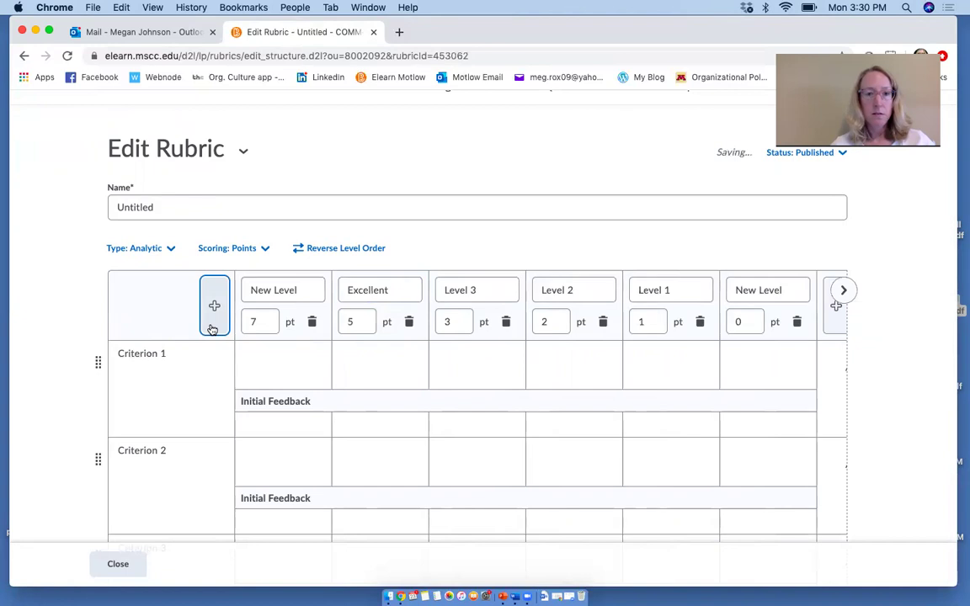
pyautogui.click(312, 288)
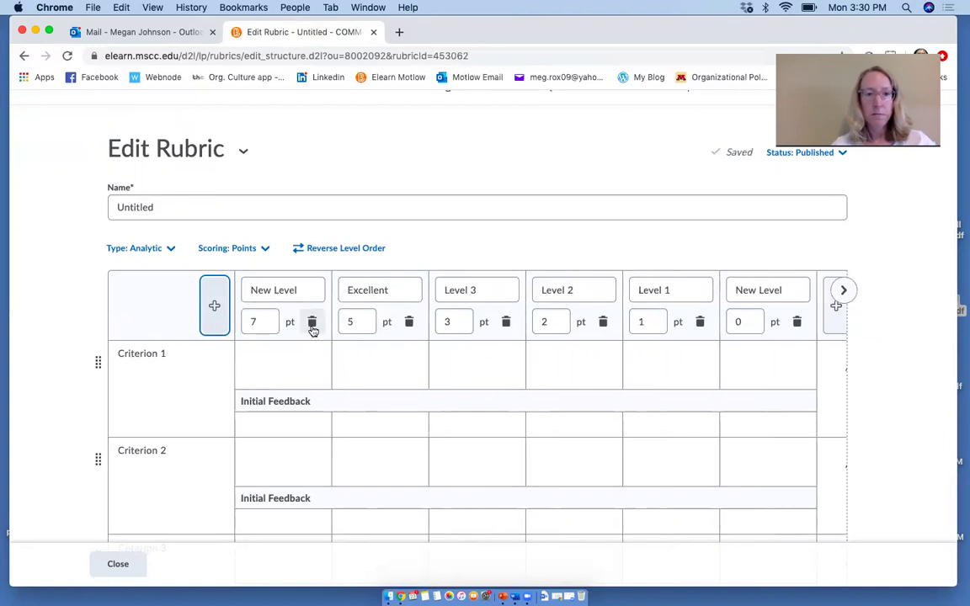
pyautogui.click(313, 324)
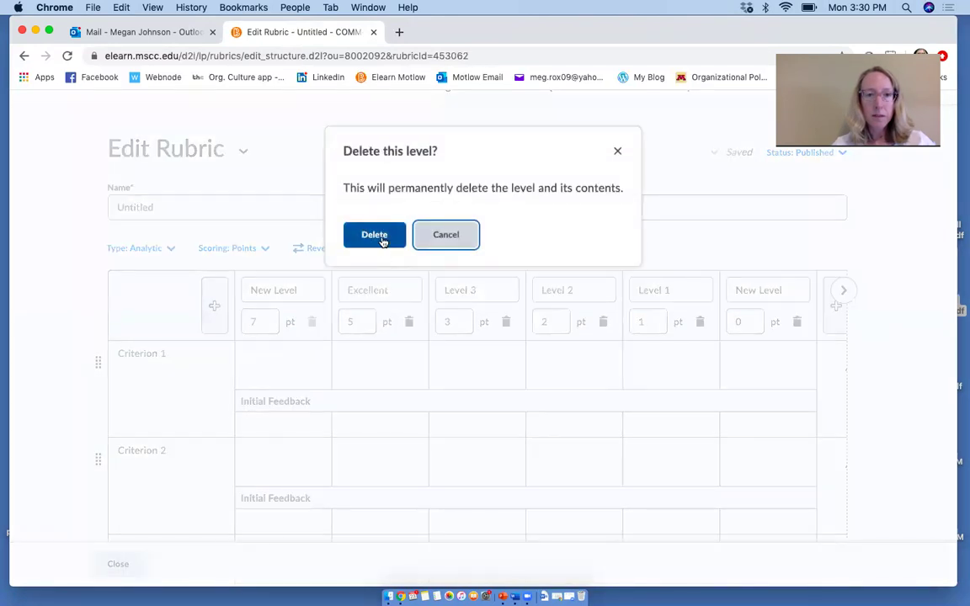
pyautogui.click(380, 239)
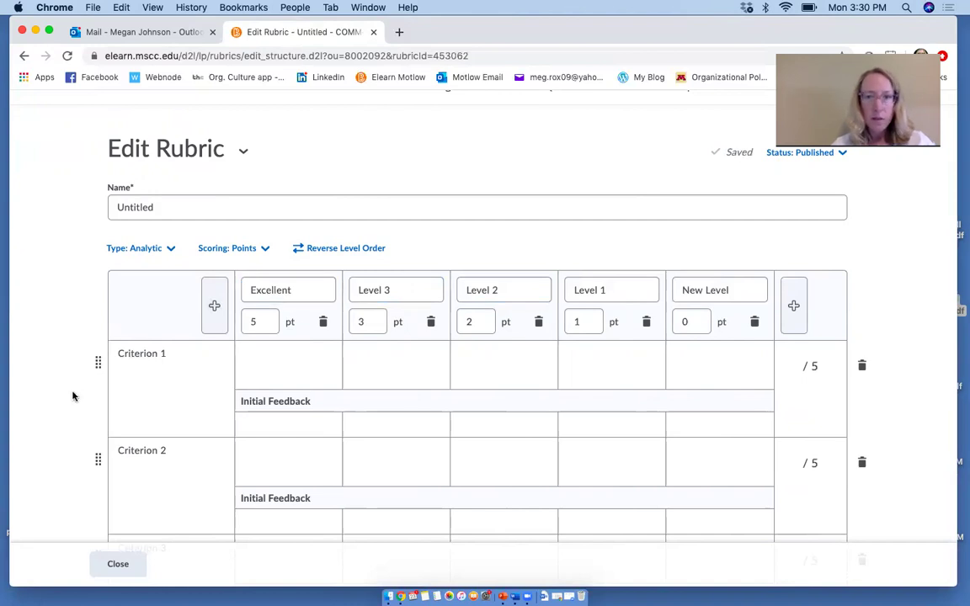
# - Add a second criteria group below the first three criteria and name it "Body"
pyautogui.scroll(-3, 72, 396)
pyautogui.scroll(-6, 72, 396)
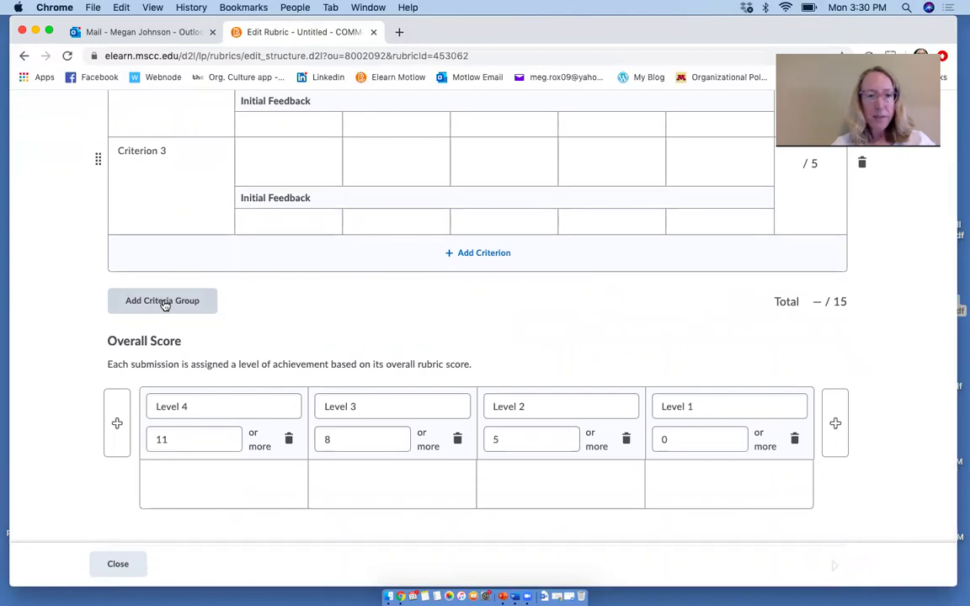
pyautogui.scroll(1, 47, 213)
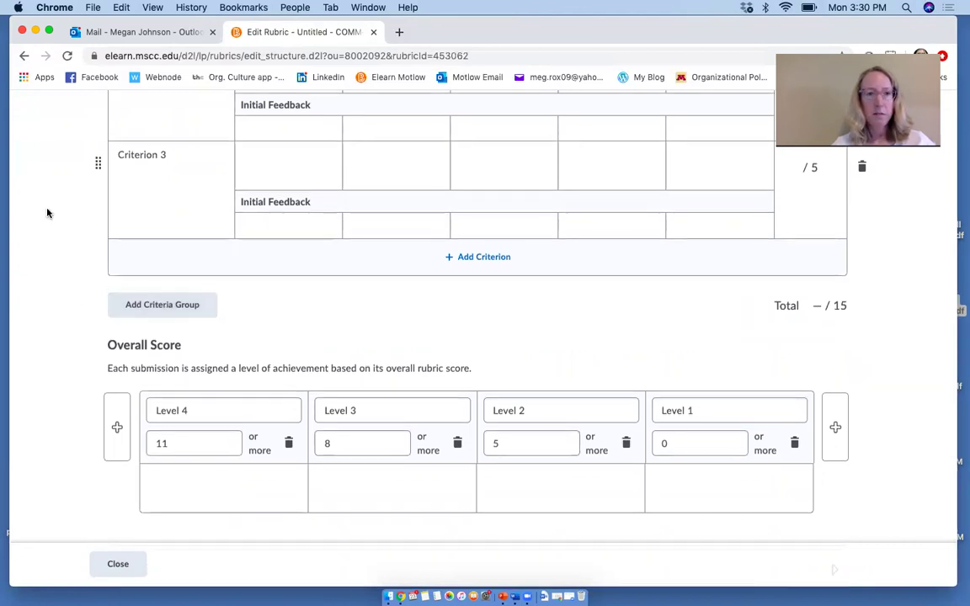
pyautogui.scroll(10, 48, 213)
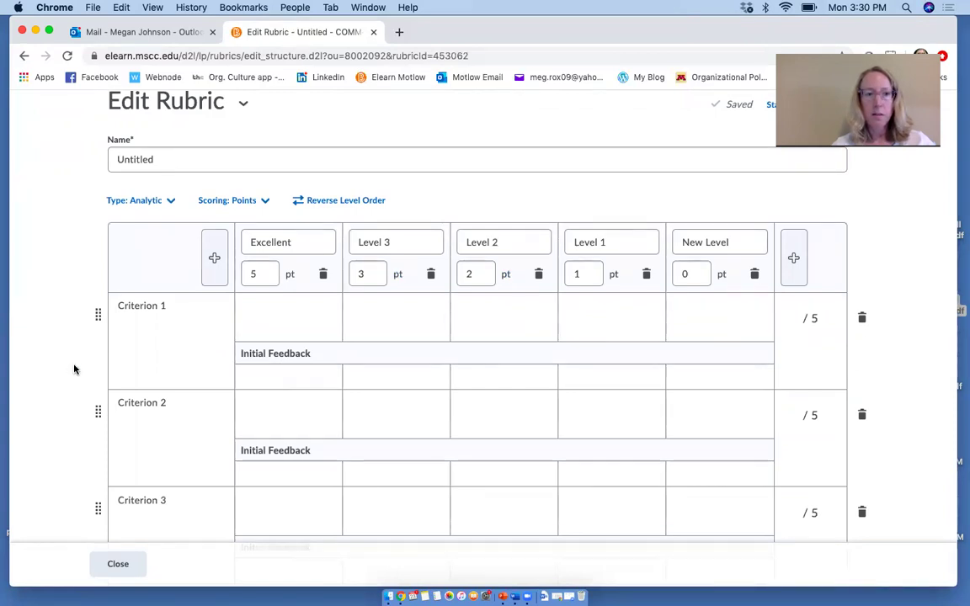
pyautogui.scroll(-8, 74, 369)
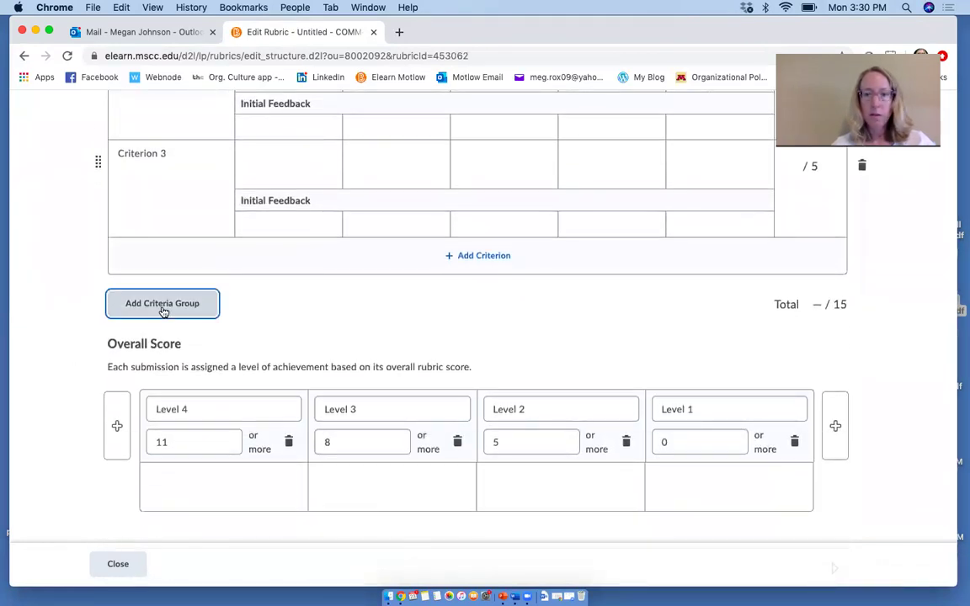
pyautogui.click(164, 304)
pyautogui.write('Body')
# - Rename the new criterion in the Body group as "Main points"
pyautogui.click(211, 367)
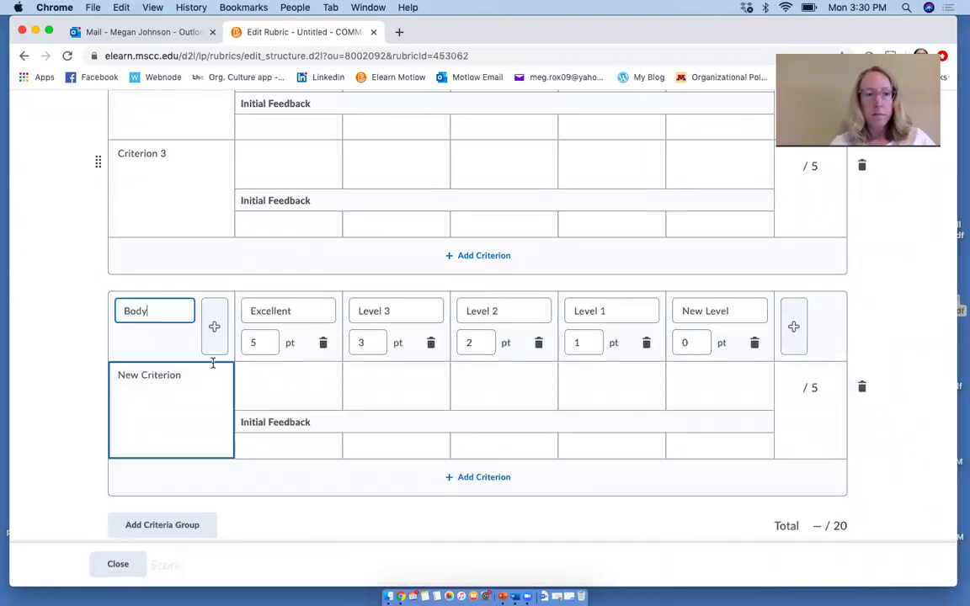
pyautogui.scroll(-1, 181, 416)
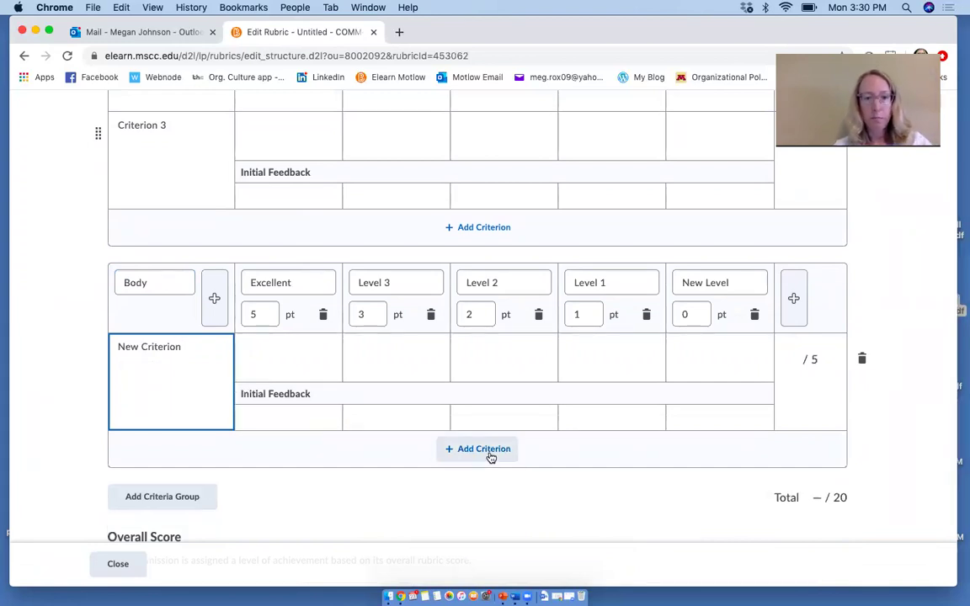
pyautogui.moveTo(201, 346); pyautogui.dragTo(78, 352)
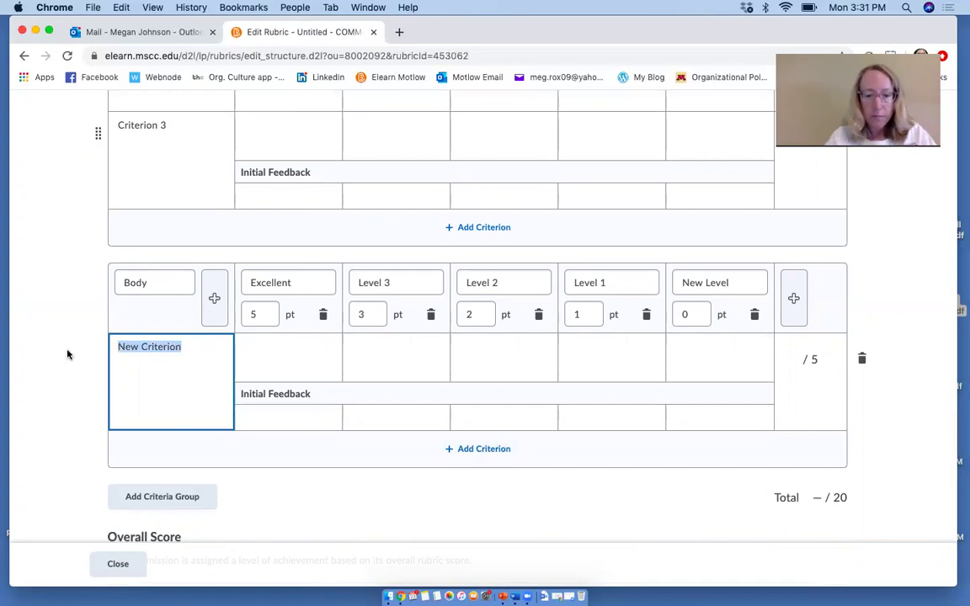
pyautogui.write('Main points')
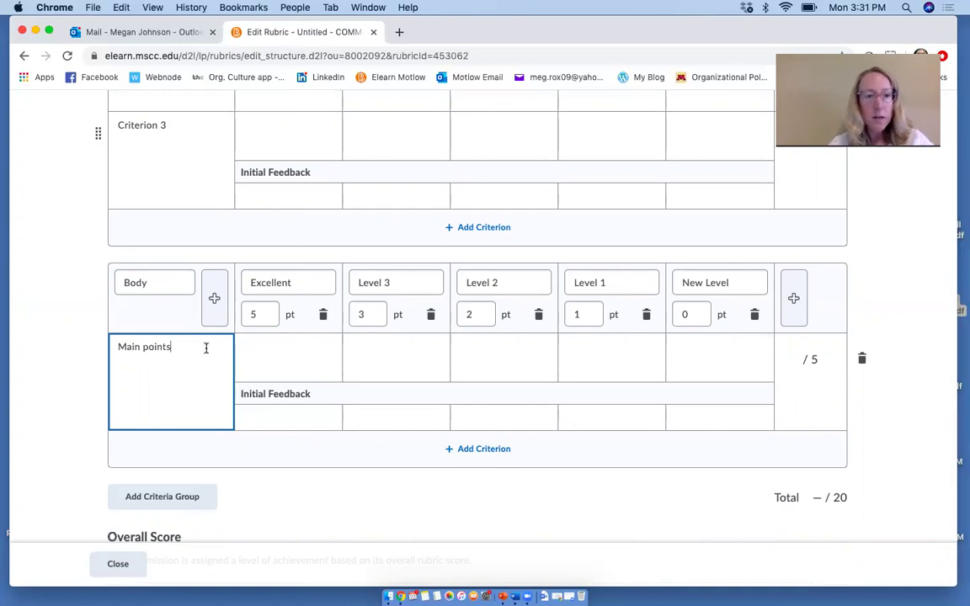
# - Add another criterion below Main points in the Body group and name it "organization"
pyautogui.click(484, 449)
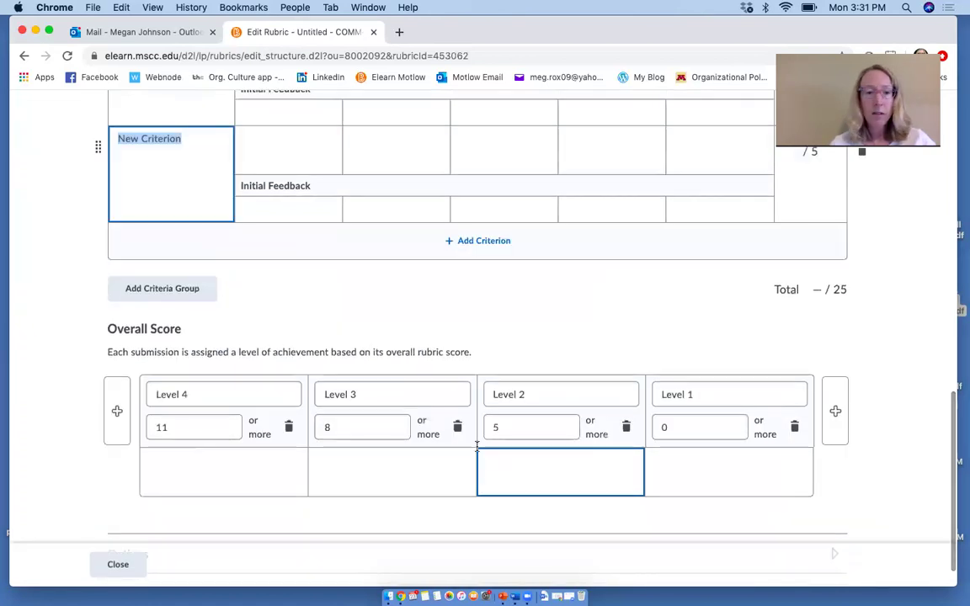
pyautogui.scroll(3, 28, 299)
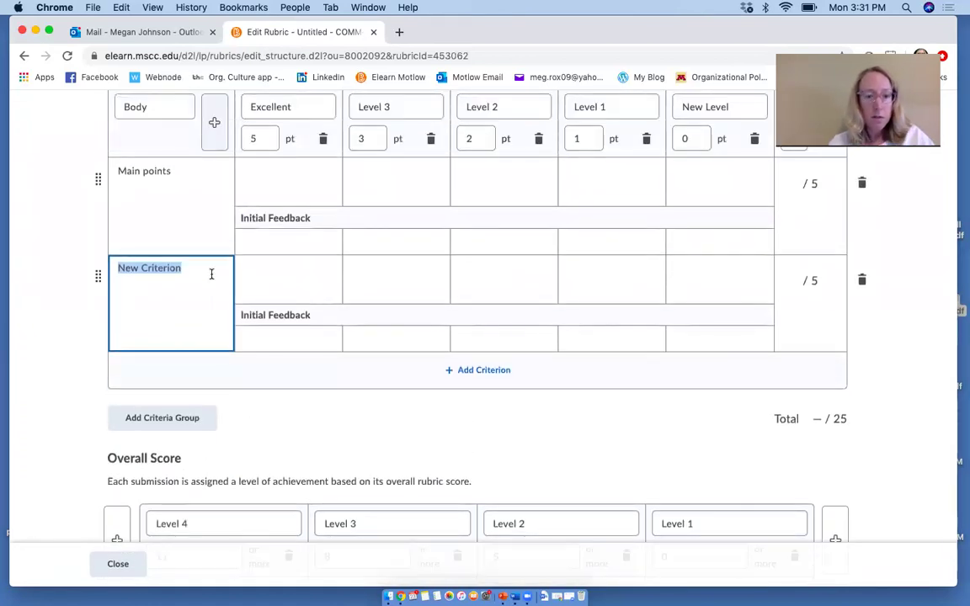
pyautogui.write('organizaat')
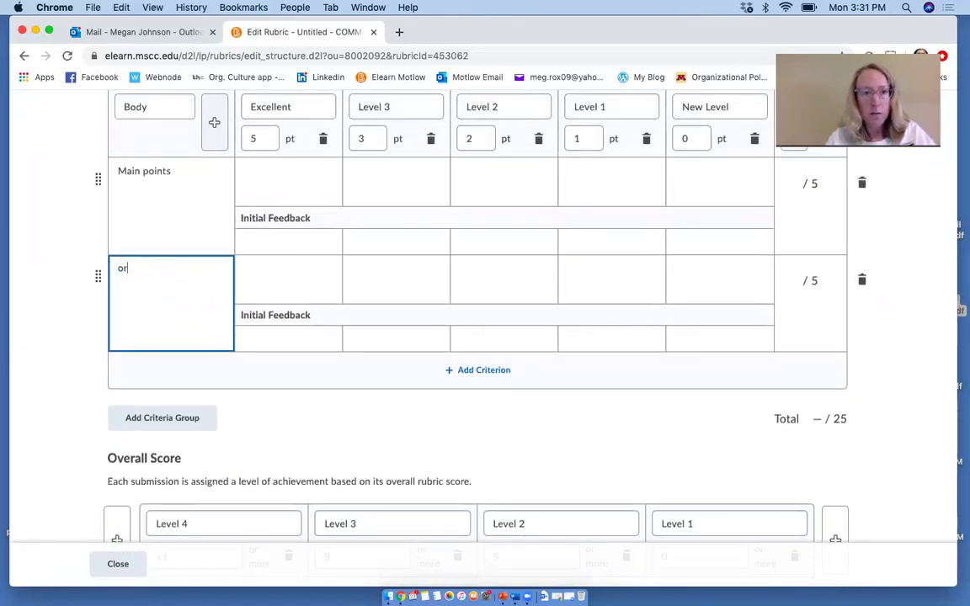
pyautogui.press('BackSpace')
pyautogui.press('BackSpace')
pyautogui.press('BackSpace')
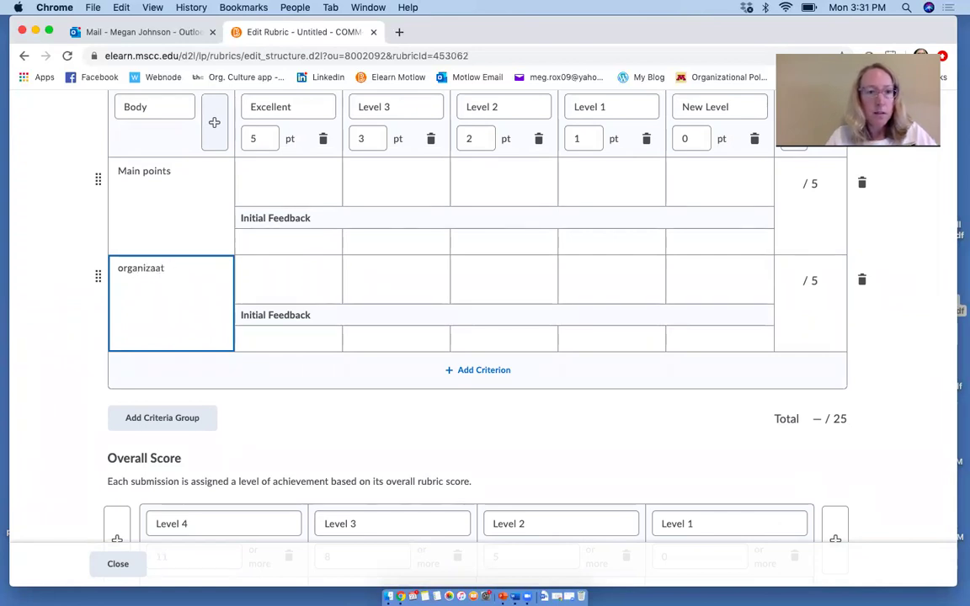
pyautogui.write('tion')
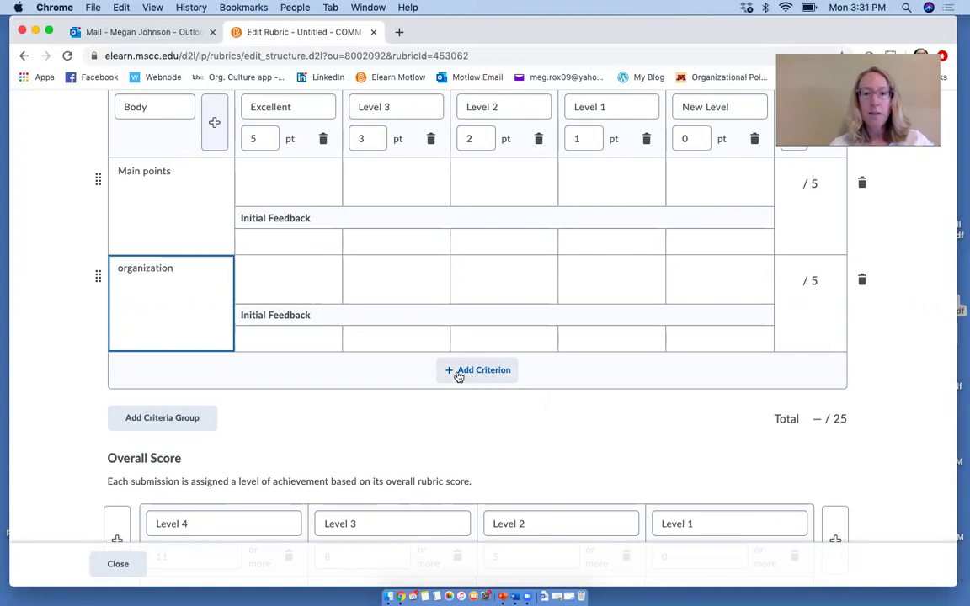
# - Select the rubric's name text and check the available status options, leaving the rubric as Published
pyautogui.scroll(3, 54, 286)
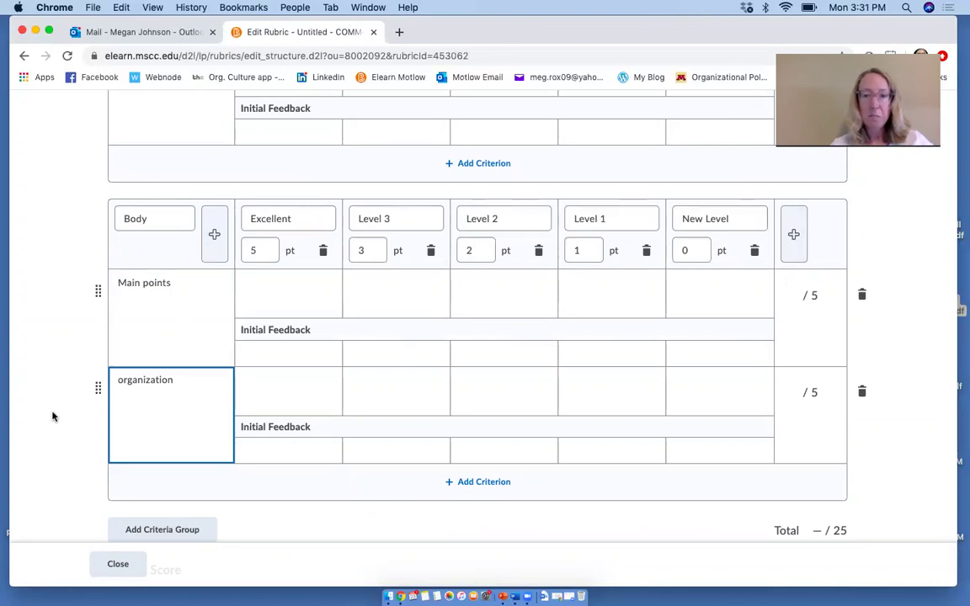
pyautogui.scroll(-5, 50, 410)
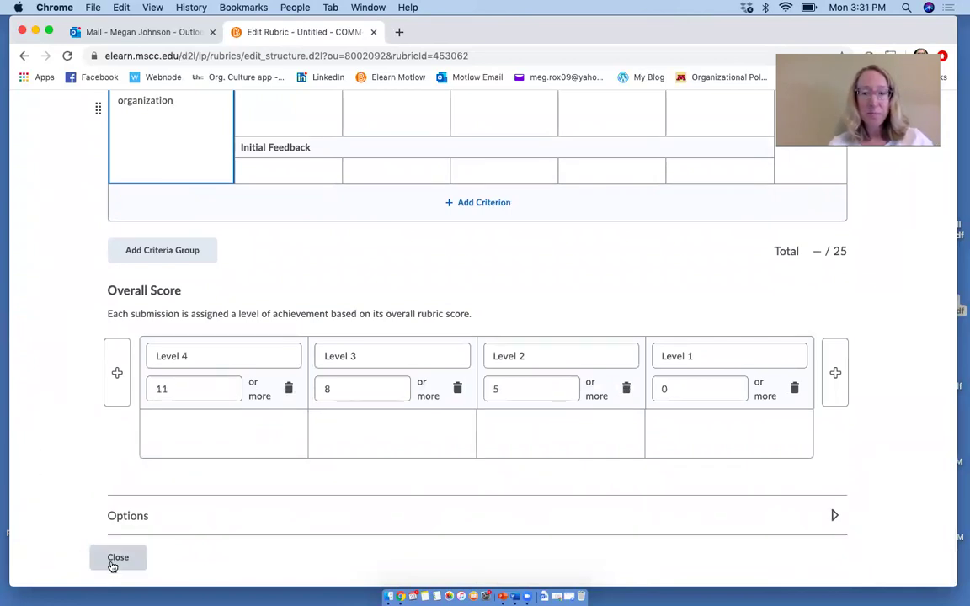
pyautogui.scroll(15, 50, 369)
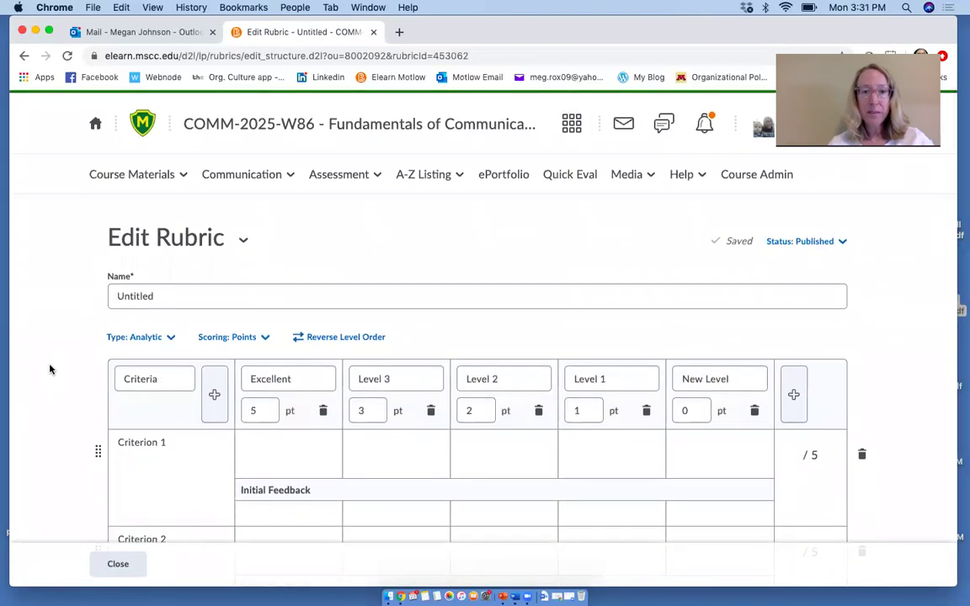
pyautogui.click(156, 295)
pyautogui.moveTo(157, 296); pyautogui.dragTo(95, 309)
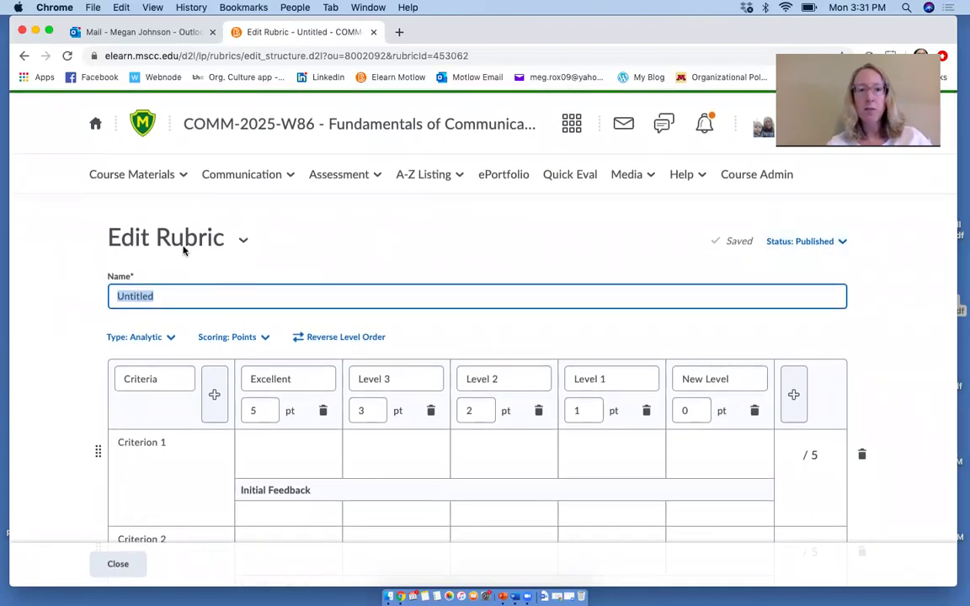
pyautogui.click(846, 244)
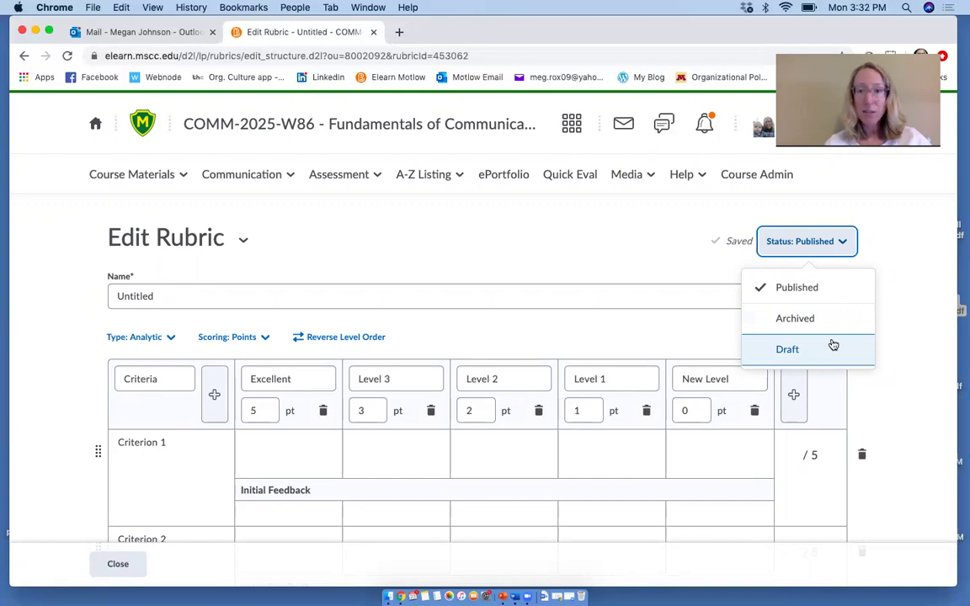
pyautogui.click(886, 245)
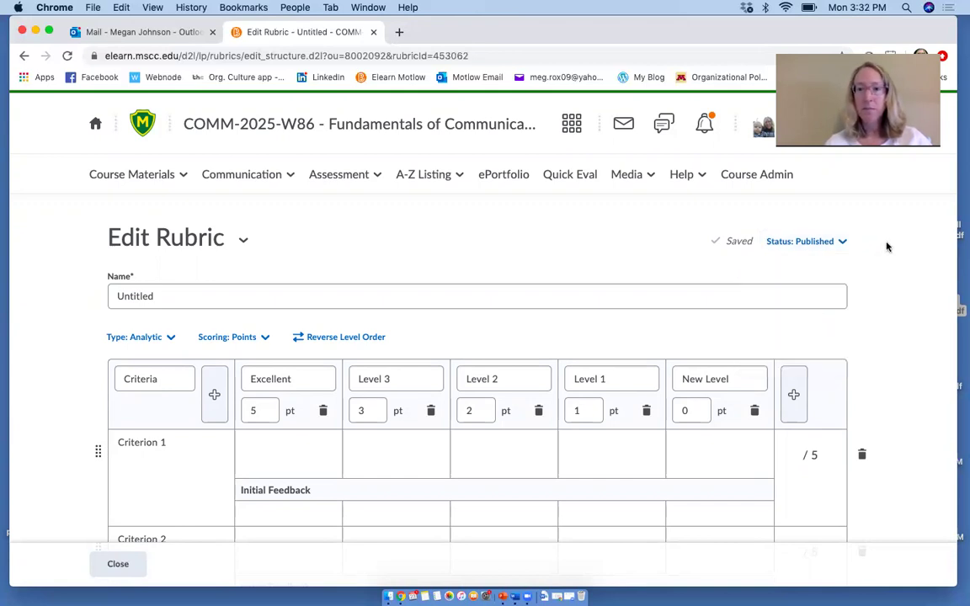